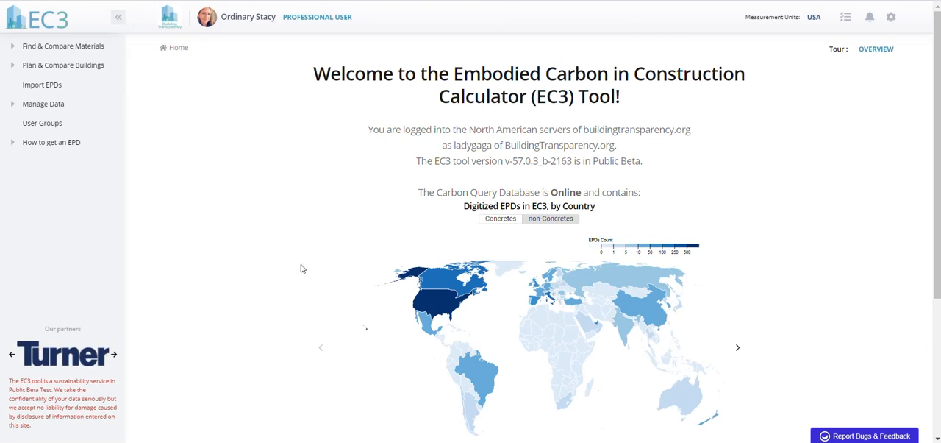
# Compare the digitized EPD counts by country on the home page's world map for concretes and non-concretes
pyautogui.moveTo(938, 158); pyautogui.dragTo(939, 248)
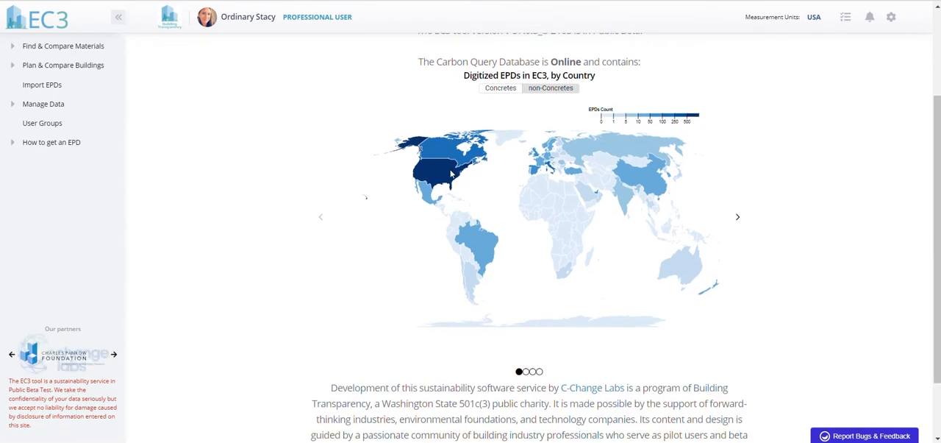
pyautogui.moveTo(451, 173)
pyautogui.moveTo(446, 154)
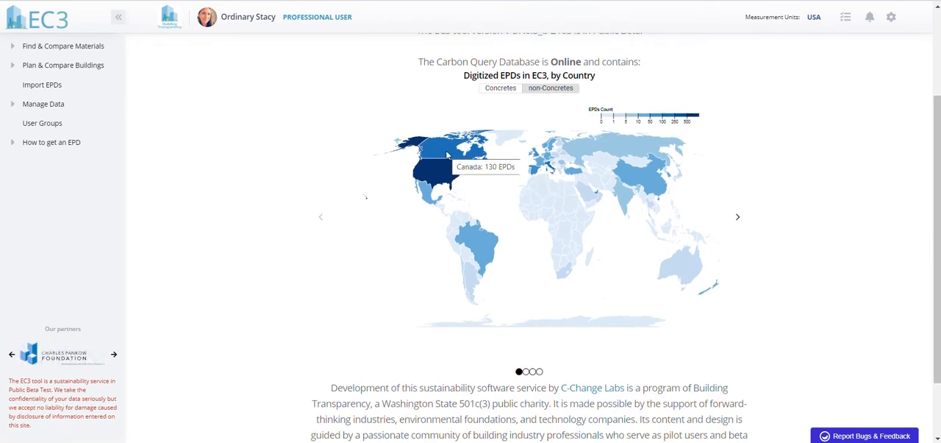
pyautogui.click(500, 89)
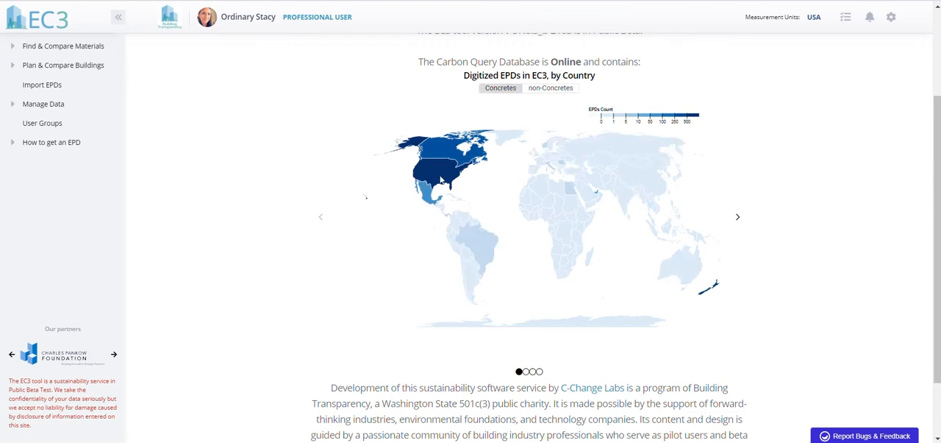
pyautogui.click(542, 89)
pyautogui.moveTo(535, 172)
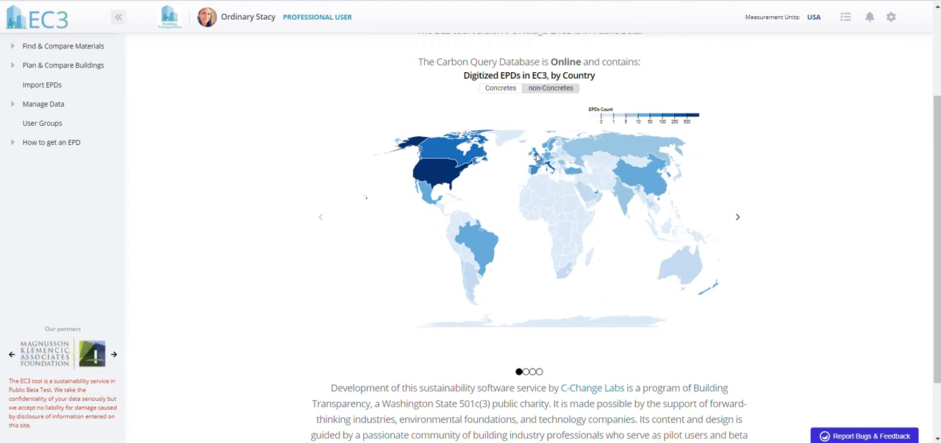
# View the U.S. county EPD map for concretes and non-concretes, followed by the category and plants-and-manufacturers charts
pyautogui.click(736, 219)
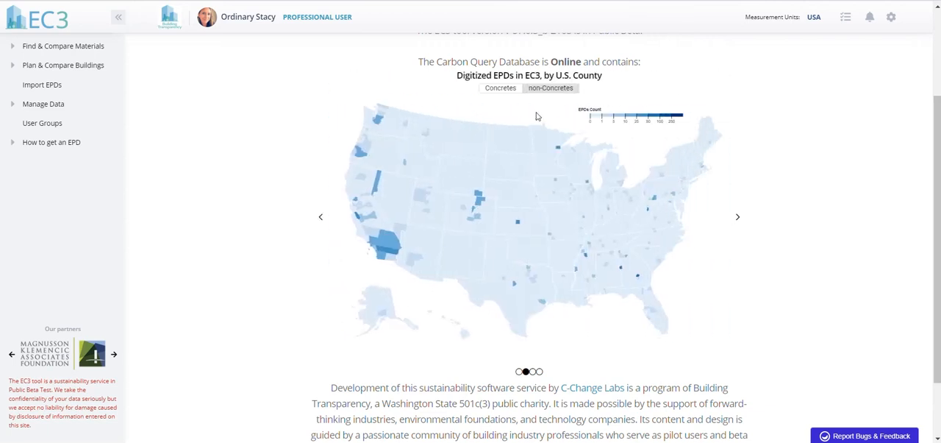
pyautogui.click(509, 90)
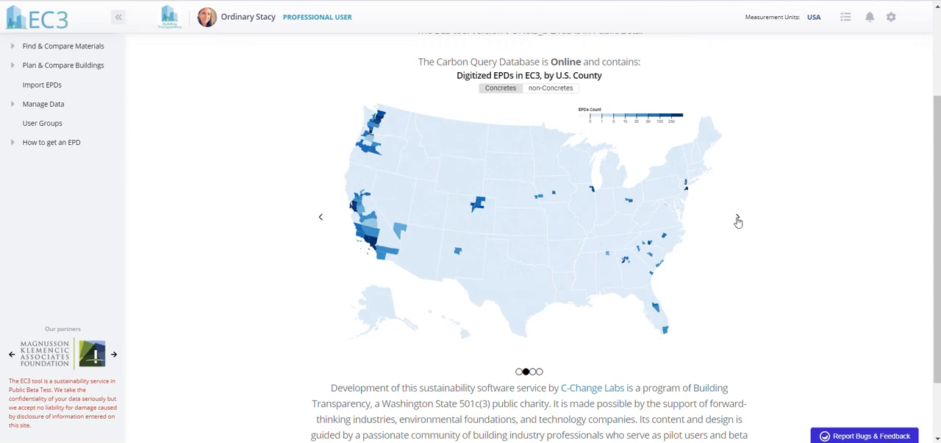
pyautogui.click(563, 94)
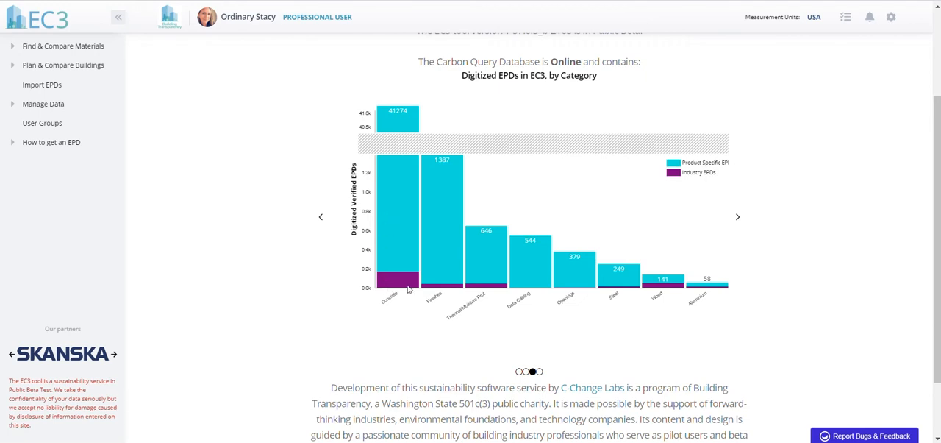
pyautogui.click(738, 217)
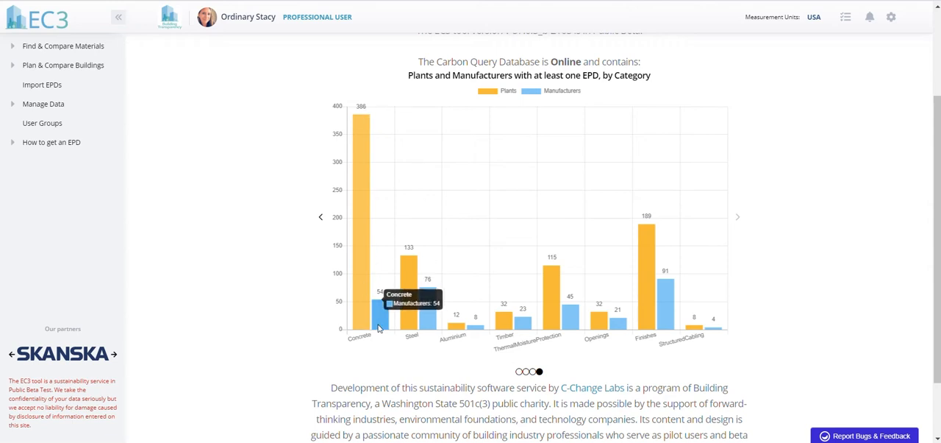
# Open the material search and expand the Masonry and Thermal/Moisture Prot. categories to review their subcategories
pyautogui.click(61, 47)
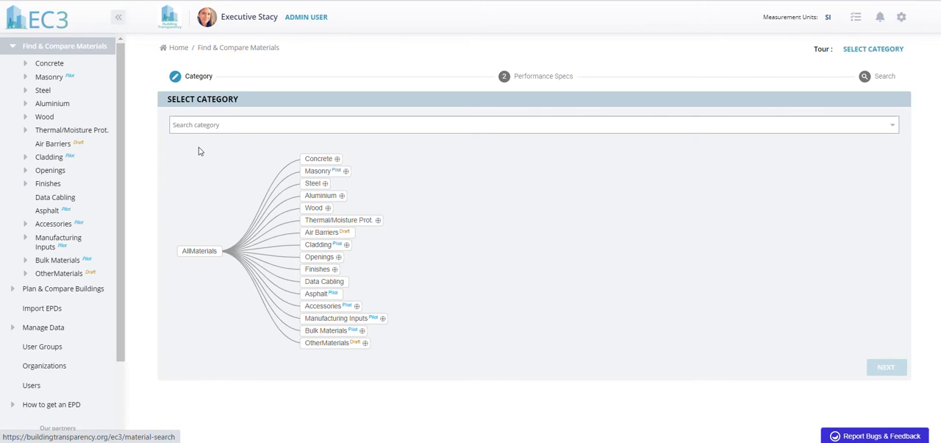
pyautogui.click(26, 78)
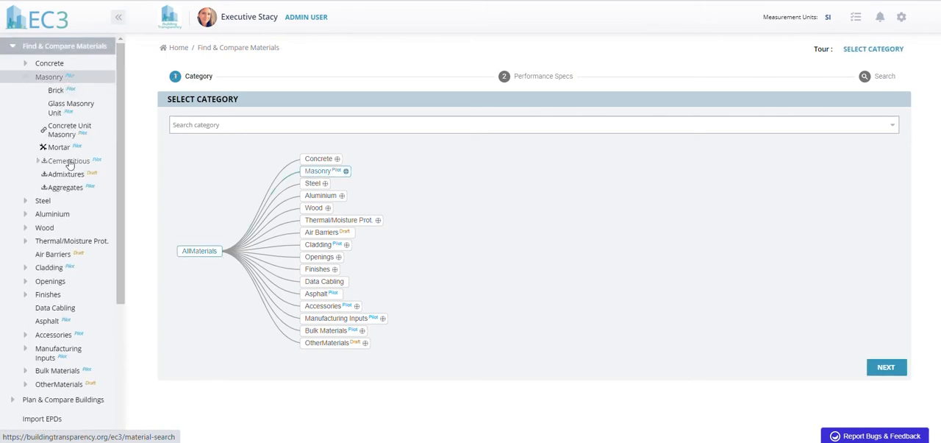
pyautogui.click(26, 240)
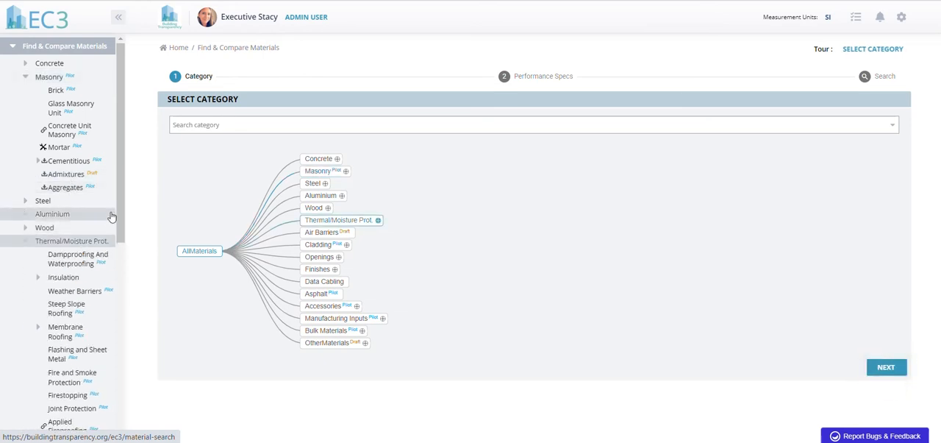
pyautogui.scroll(-5, 110, 215)
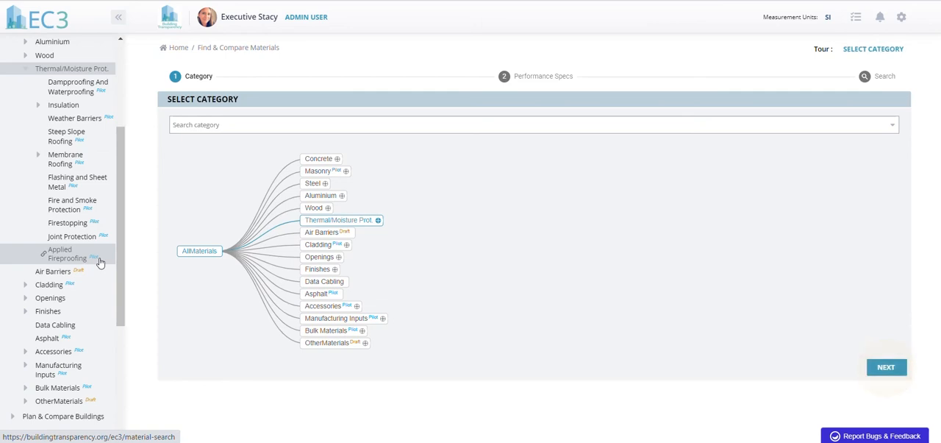
pyautogui.moveTo(123, 269); pyautogui.dragTo(123, 310)
# Expand the Cladding and Finishes categories to review their subcategories
pyautogui.click(26, 202)
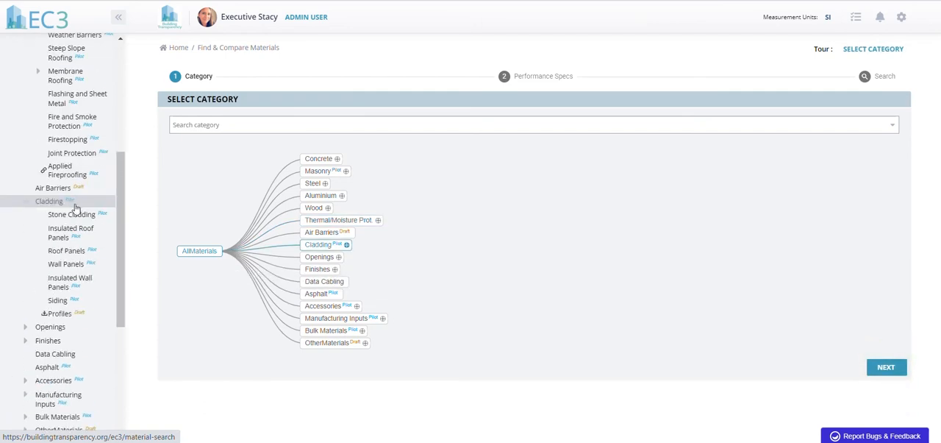
pyautogui.scroll(-1, 123, 313)
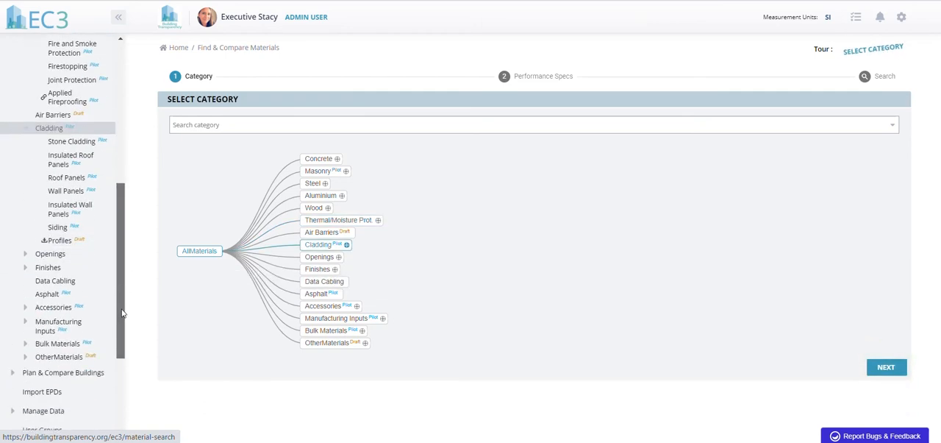
pyautogui.scroll(-1, 123, 313)
pyautogui.click(27, 207)
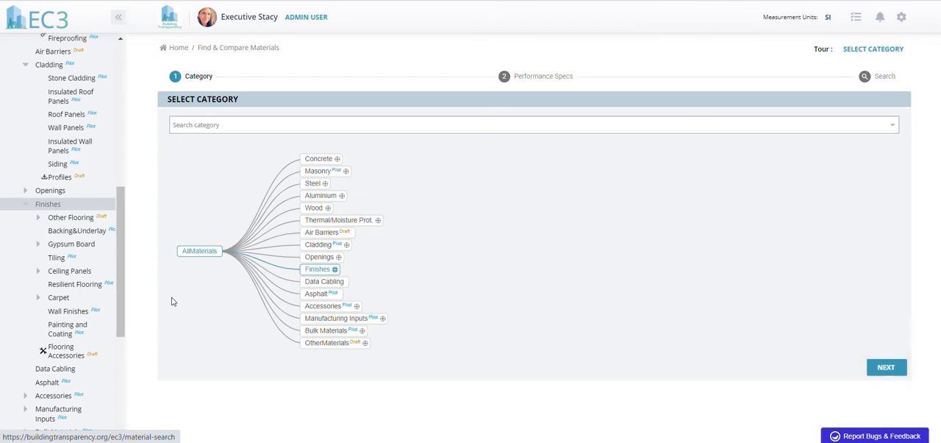
# Return to the home page and view the chart of digitized EPDs by category
pyautogui.click(55, 26)
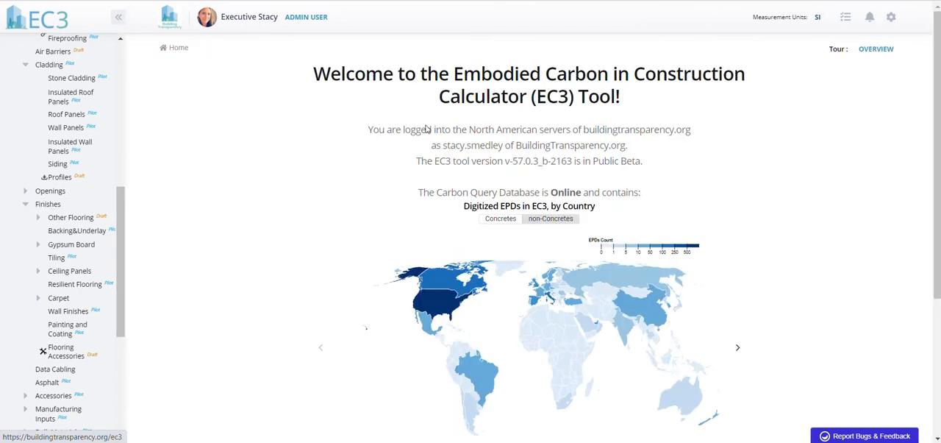
pyautogui.moveTo(938, 127); pyautogui.dragTo(939, 222)
pyautogui.click(739, 202)
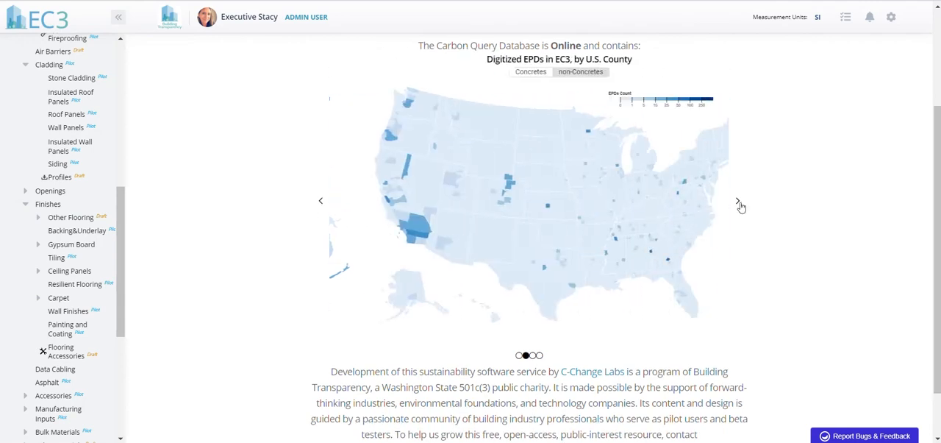
pyautogui.click(739, 204)
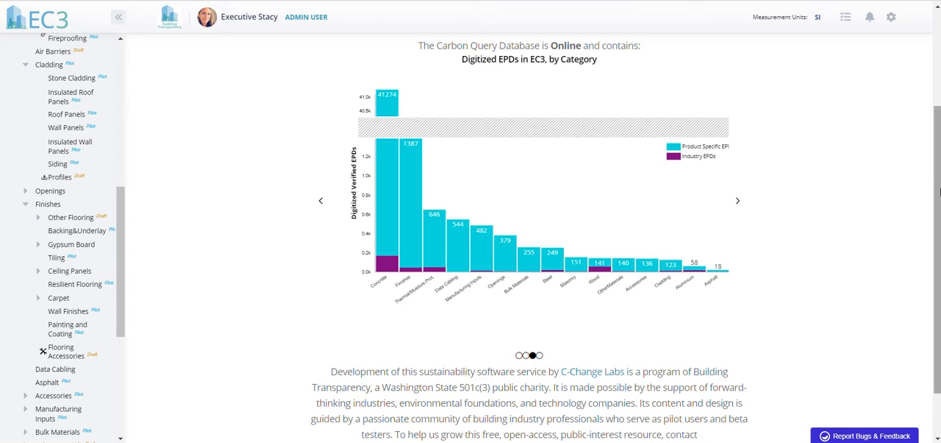
pyautogui.moveTo(937, 224); pyautogui.dragTo(937, 124)
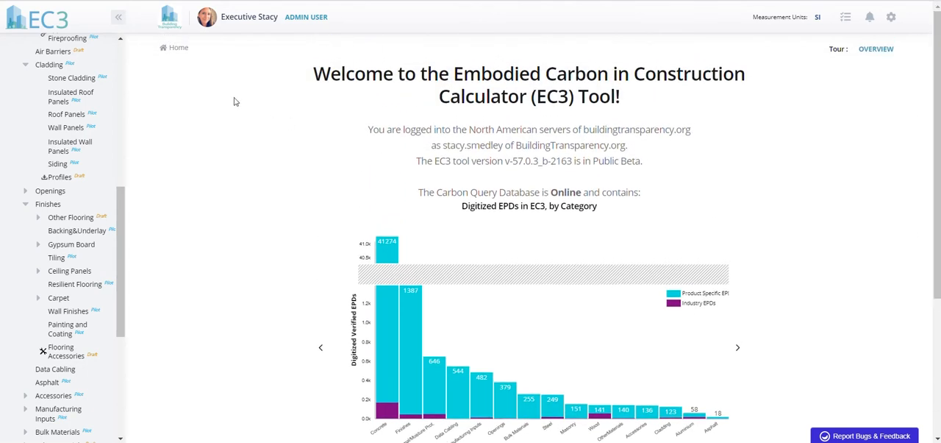
# Choose ReadyMix under Concrete as the material category and continue to its performance specifications
pyautogui.moveTo(121, 215); pyautogui.dragTo(122, 46)
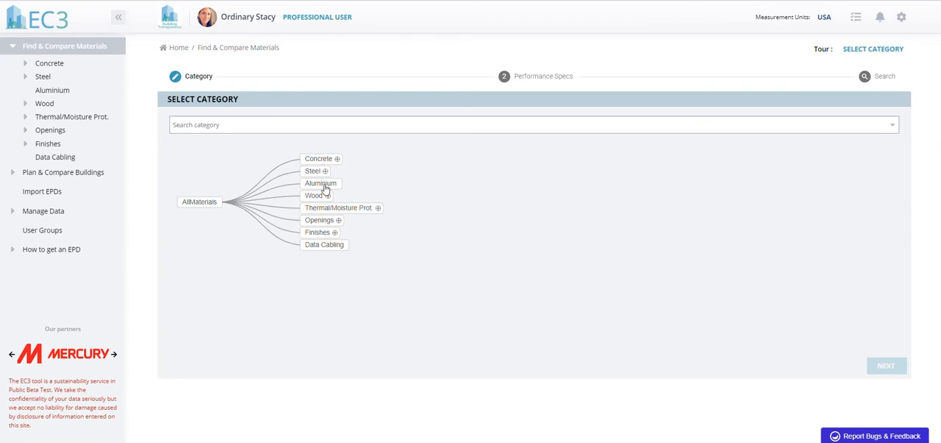
pyautogui.click(337, 159)
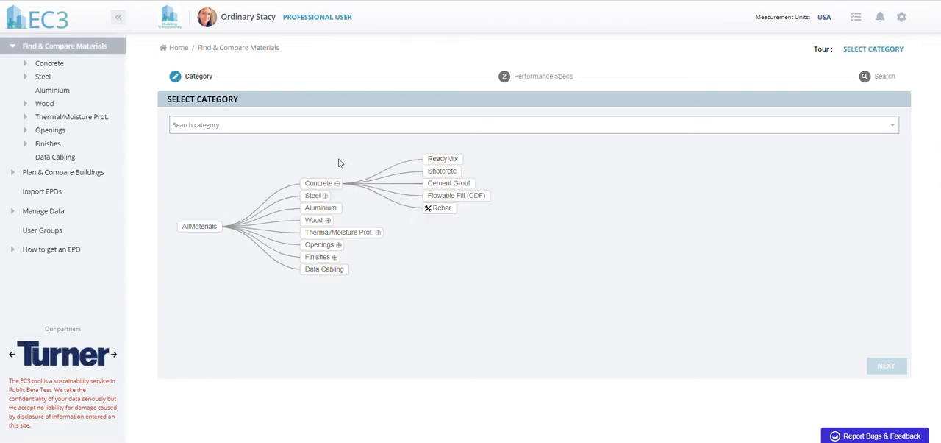
pyautogui.click(442, 159)
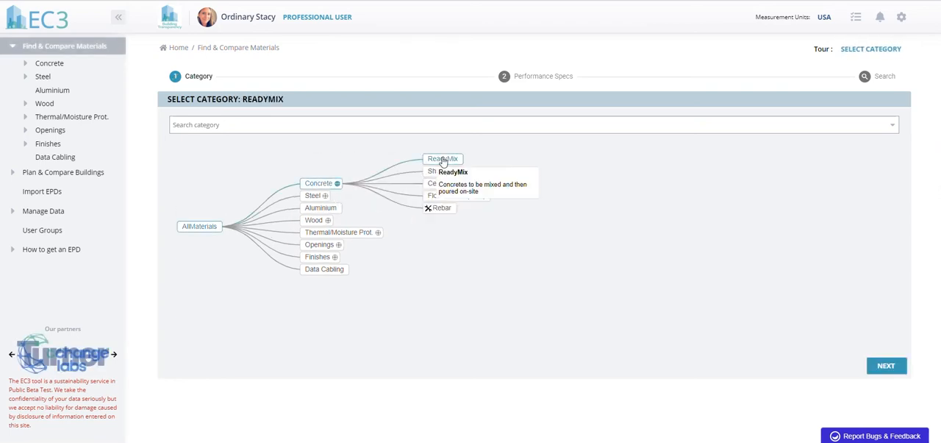
pyautogui.click(27, 67)
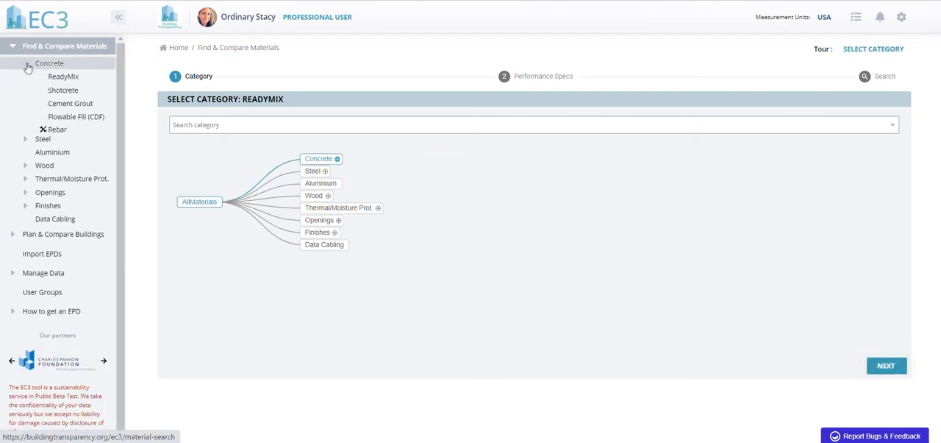
pyautogui.click(61, 77)
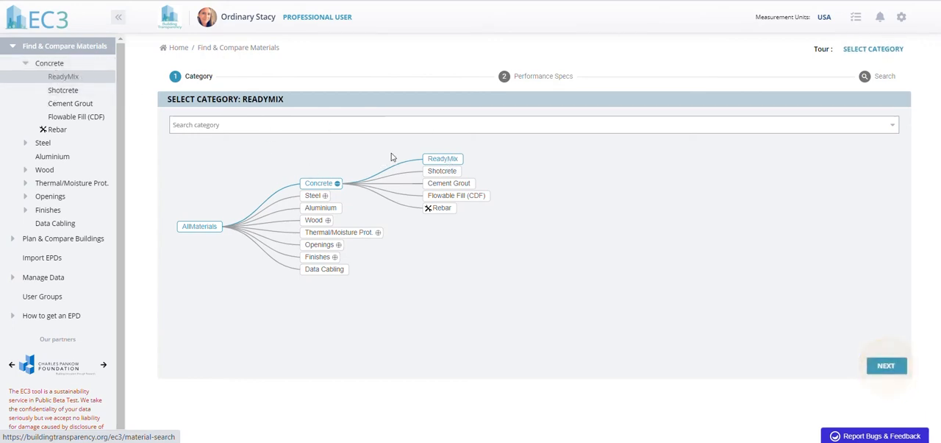
pyautogui.moveTo(438, 164)
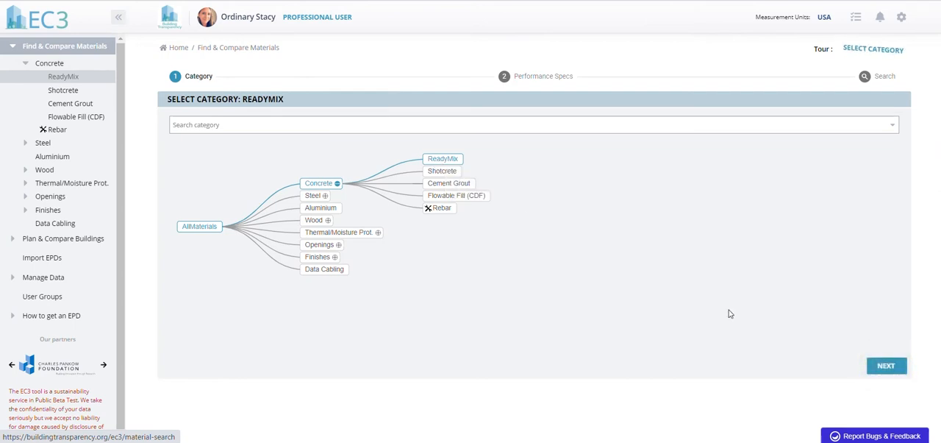
pyautogui.click(886, 366)
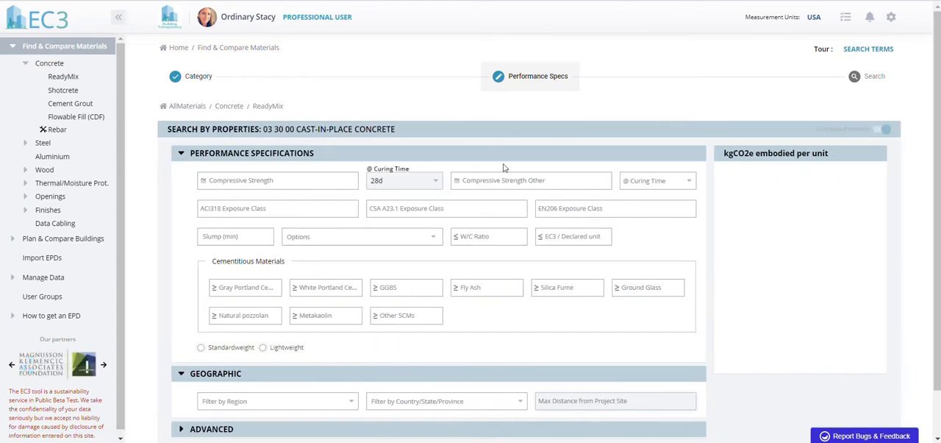
# Look at the CSA A23.1 exposure class definitions and close them without choosing a class
pyautogui.scroll(-1, 938, 166)
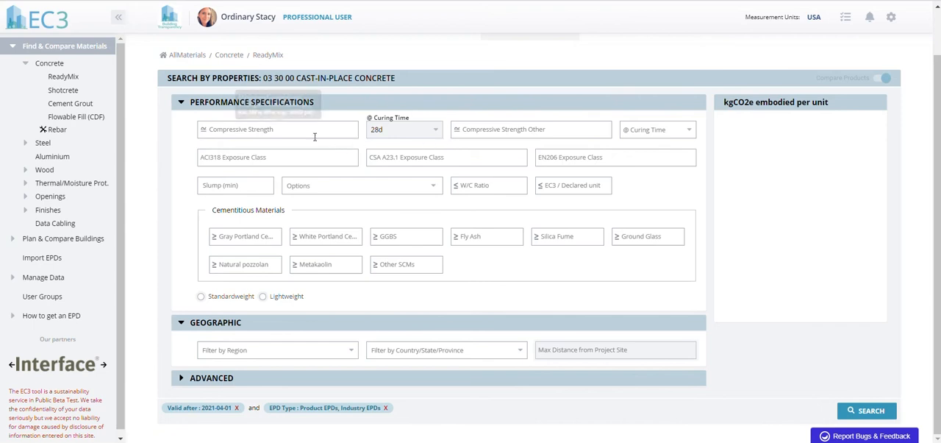
pyautogui.click(404, 157)
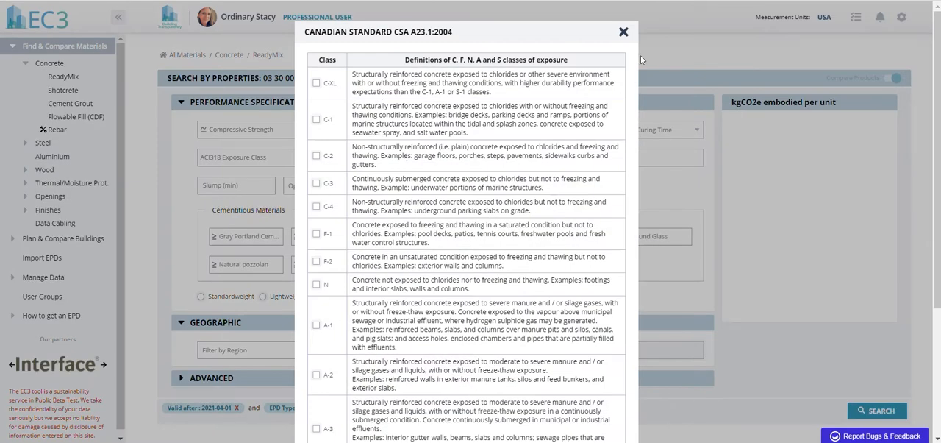
pyautogui.click(623, 33)
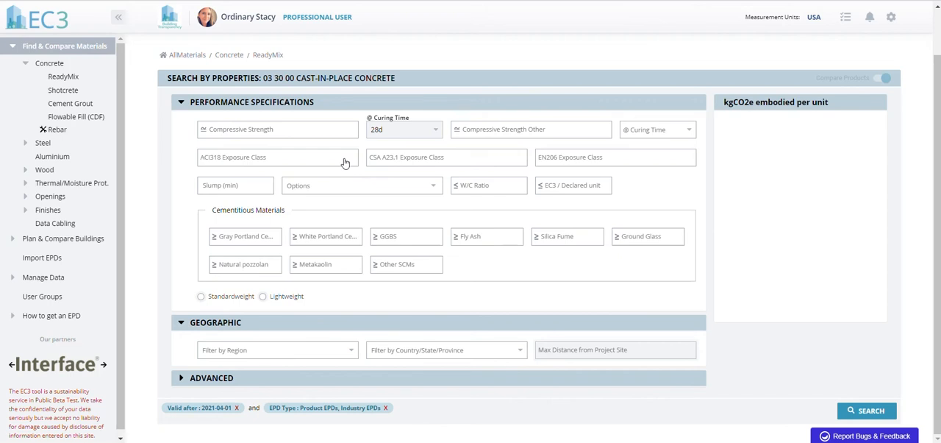
# Set the 28-day compressive strength to 5000 psi
pyautogui.click(309, 130)
pyautogui.write('5000')
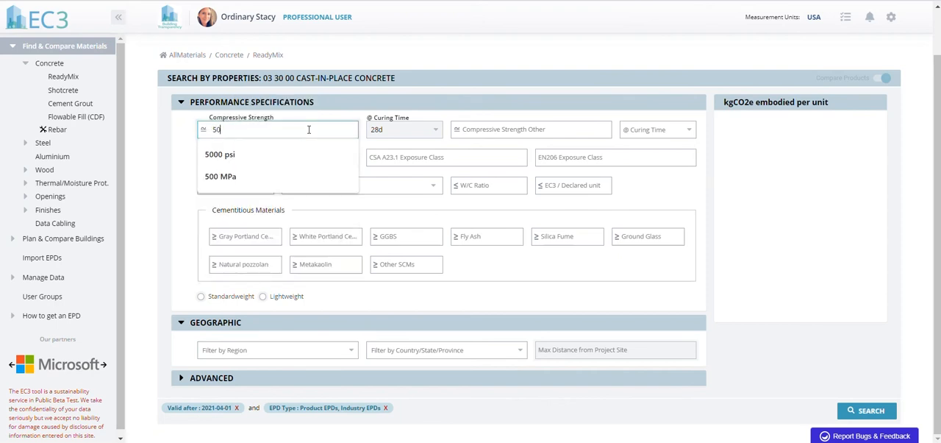
pyautogui.write('si')
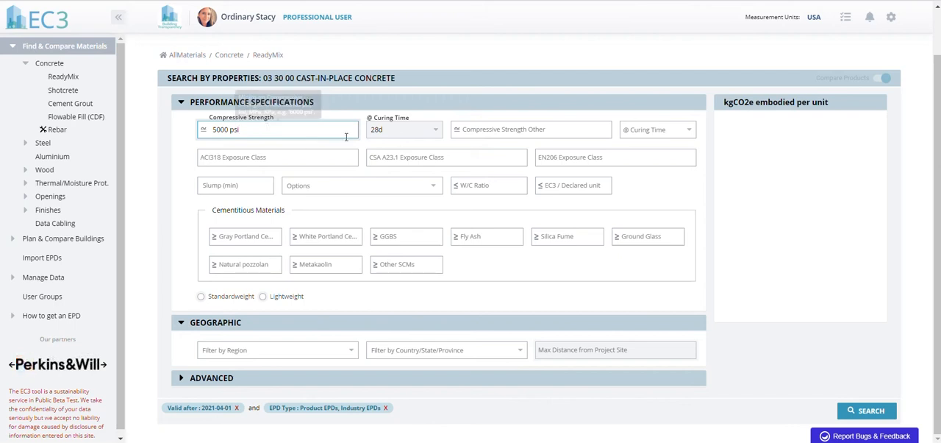
pyautogui.press('Return')
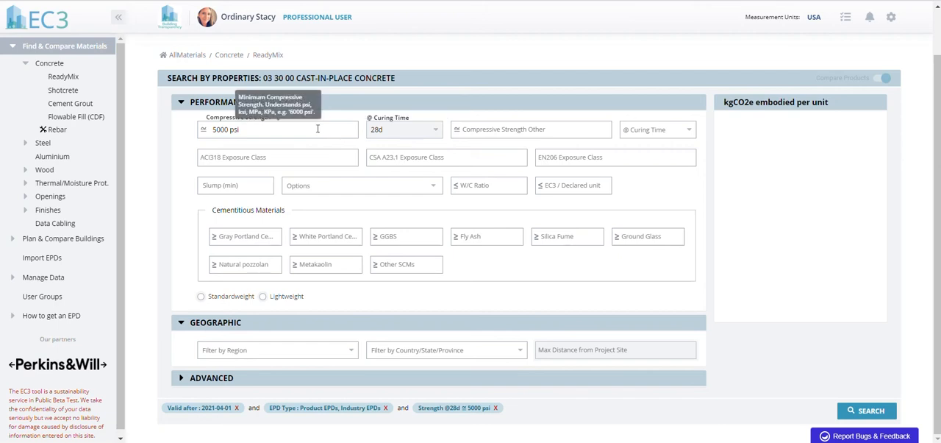
# Change the compressive strength search type to Exact spec match
pyautogui.click(202, 130)
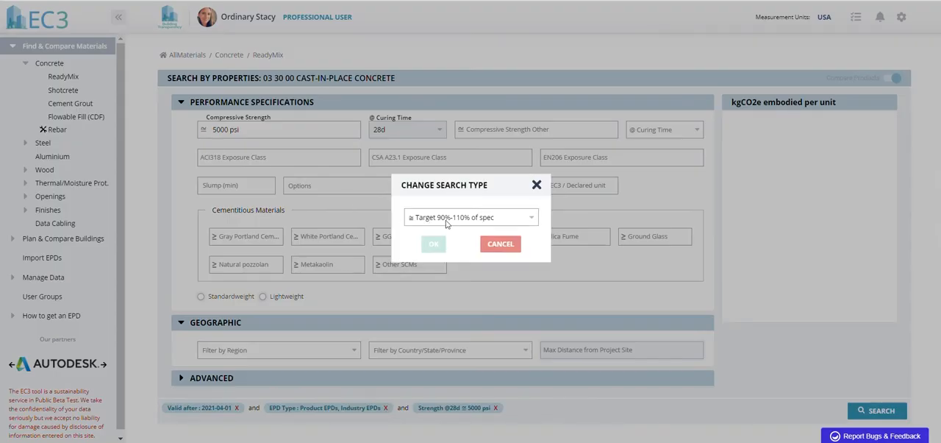
pyautogui.click(533, 219)
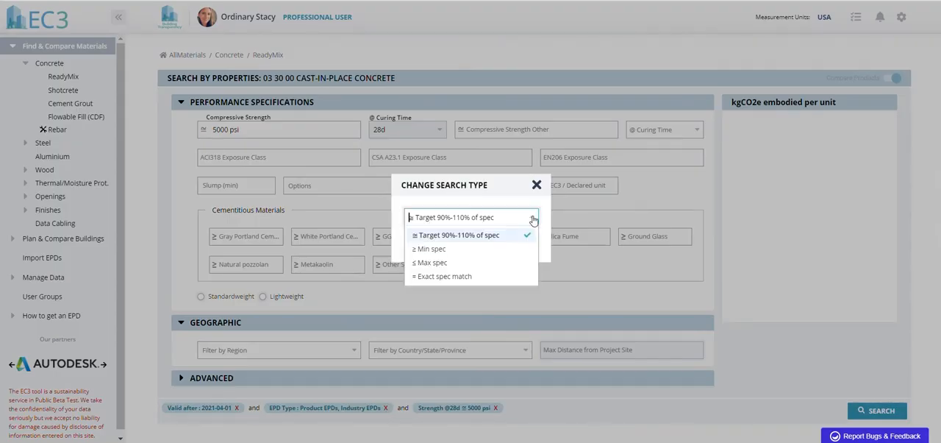
pyautogui.click(439, 277)
pyautogui.click(434, 244)
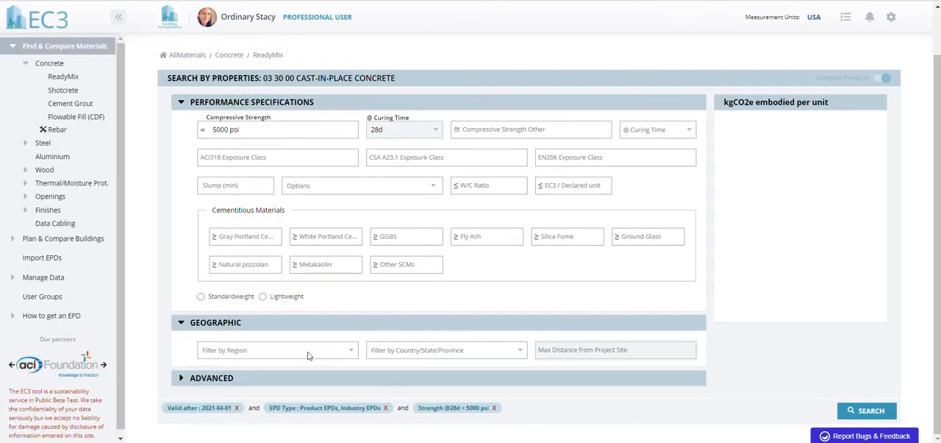
# Restrict the ready-mix search to California and run the EPD search
pyautogui.click(403, 353)
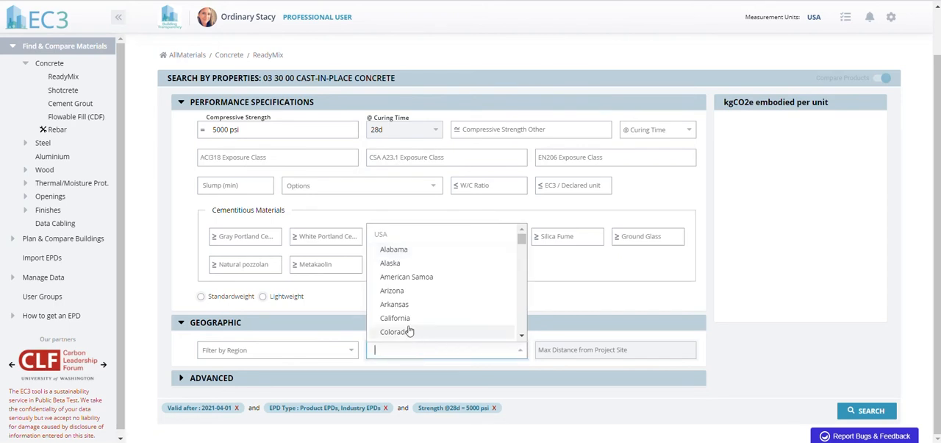
pyautogui.click(404, 320)
pyautogui.click(729, 398)
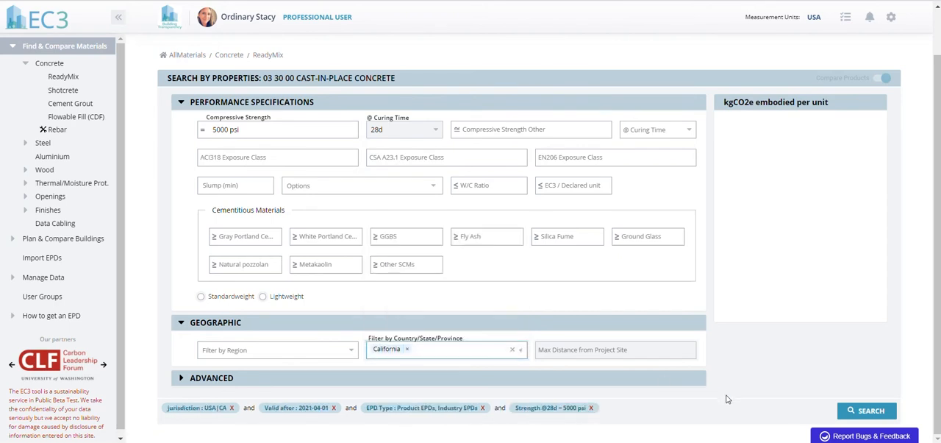
pyautogui.moveTo(453, 356)
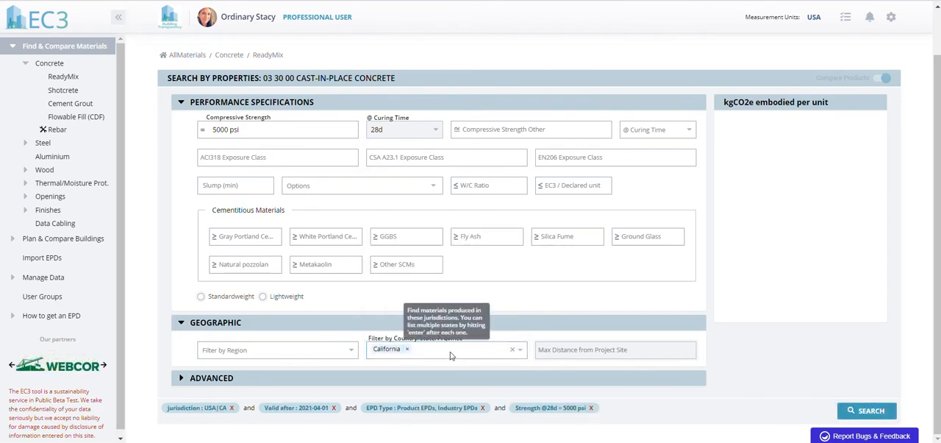
pyautogui.click(868, 411)
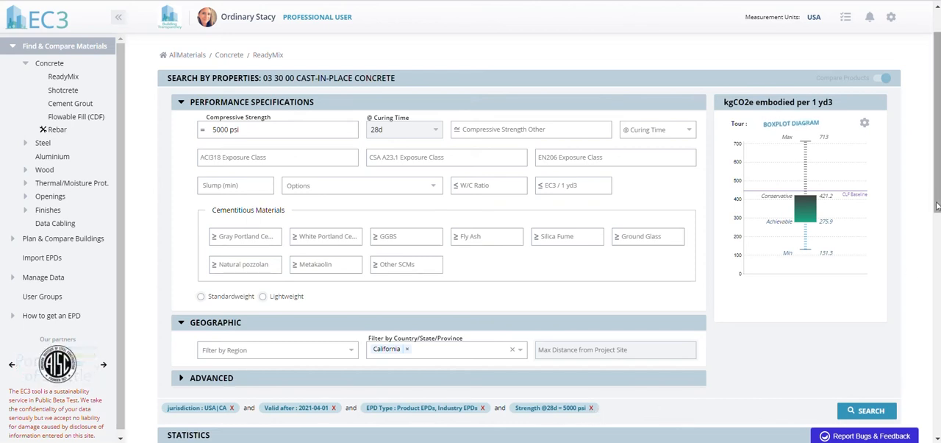
# Expand the industry EPDs in the search results to review them, and collapse them again
pyautogui.moveTo(936, 207); pyautogui.dragTo(936, 332)
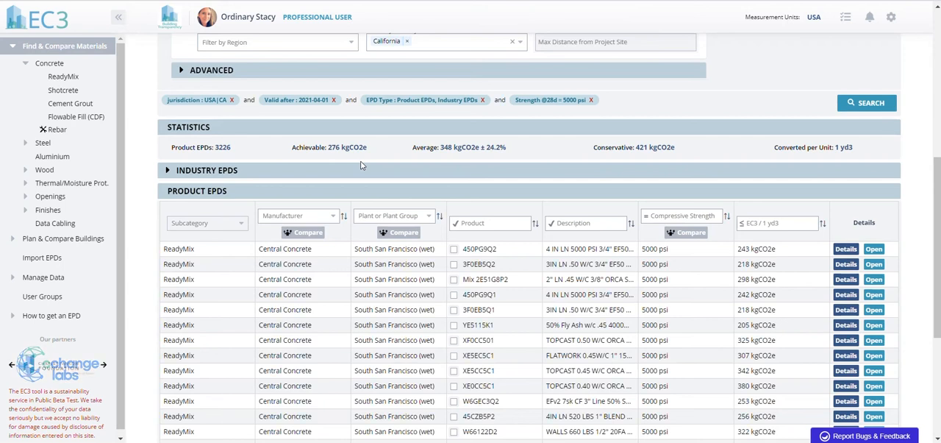
pyautogui.click(168, 170)
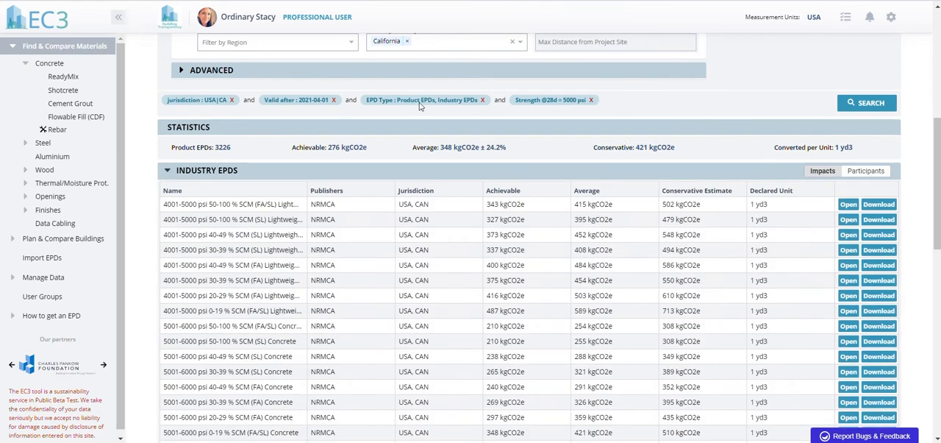
pyautogui.click(168, 171)
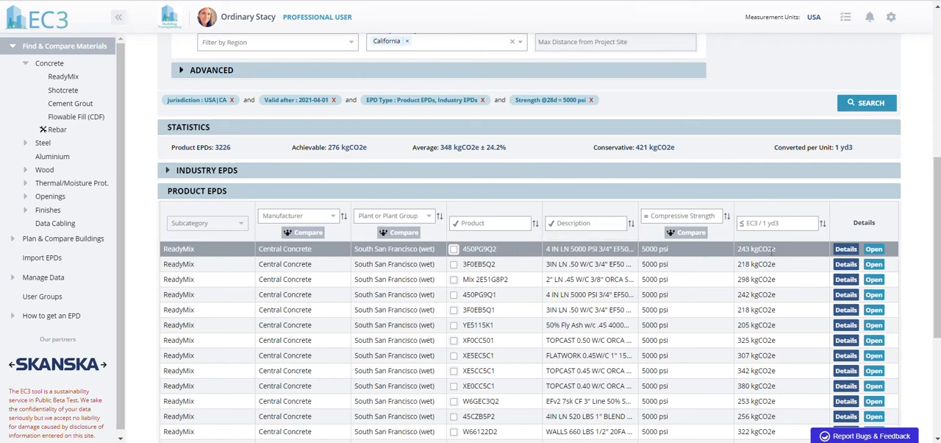
# Sort the product EPDs by EC3 per 1 yd3 from lowest to highest, leaving the EC3 limit filter empty
pyautogui.click(823, 224)
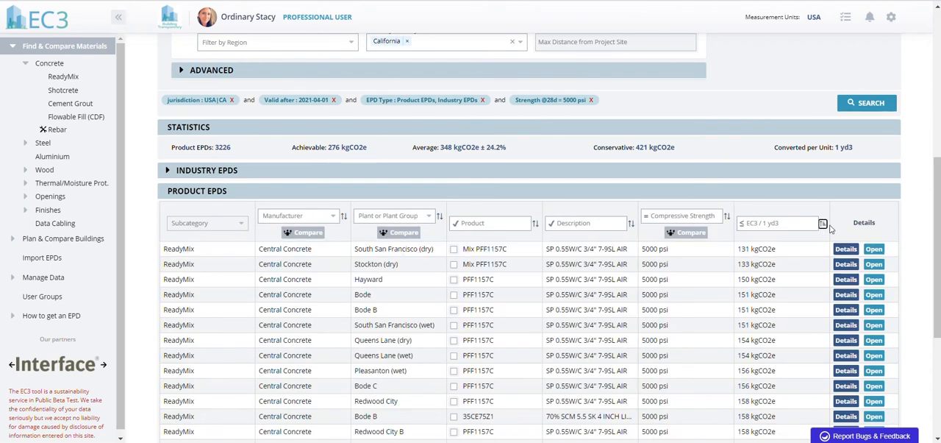
pyautogui.click(794, 223)
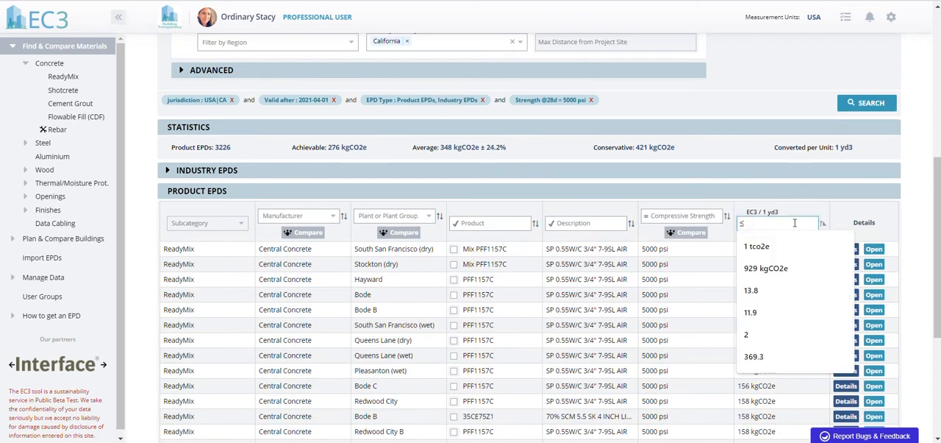
pyautogui.click(713, 199)
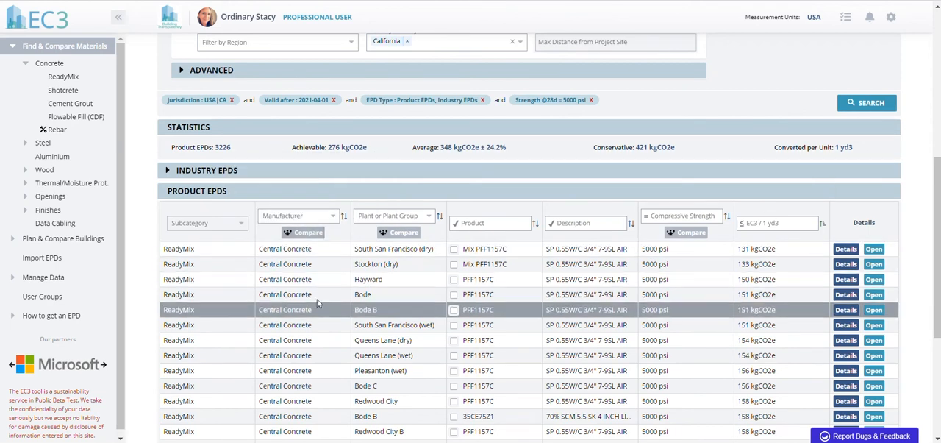
# Compare the embodied carbon by manufacturer, examine the achievable, conservative and maximum values, and close the chart
pyautogui.click(303, 234)
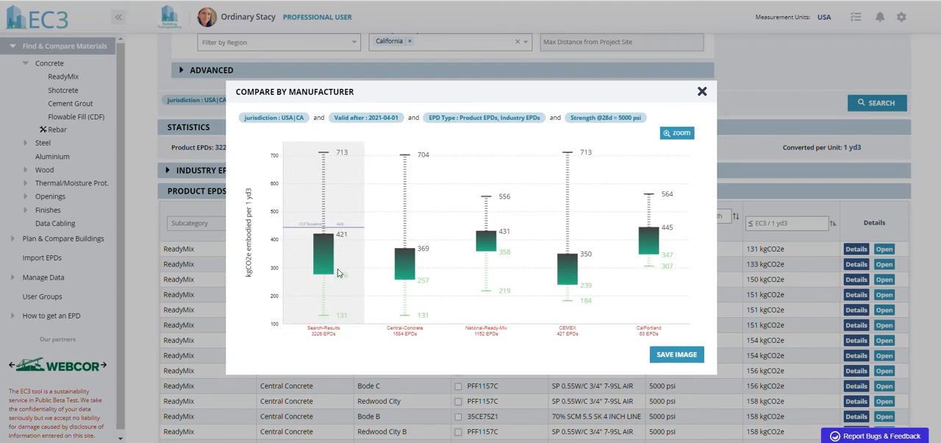
pyautogui.moveTo(332, 276)
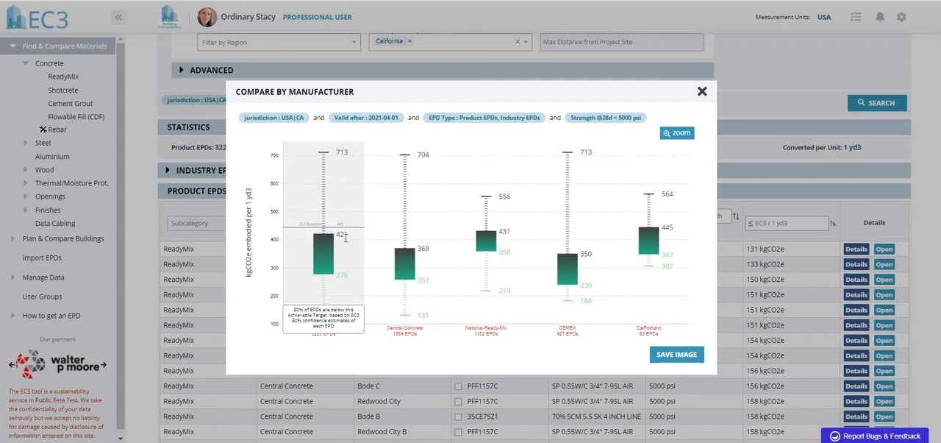
pyautogui.moveTo(343, 154)
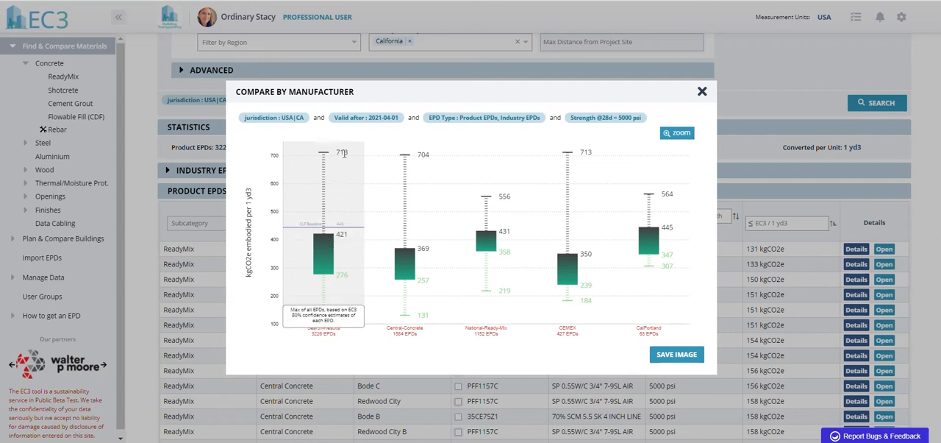
pyautogui.moveTo(329, 253)
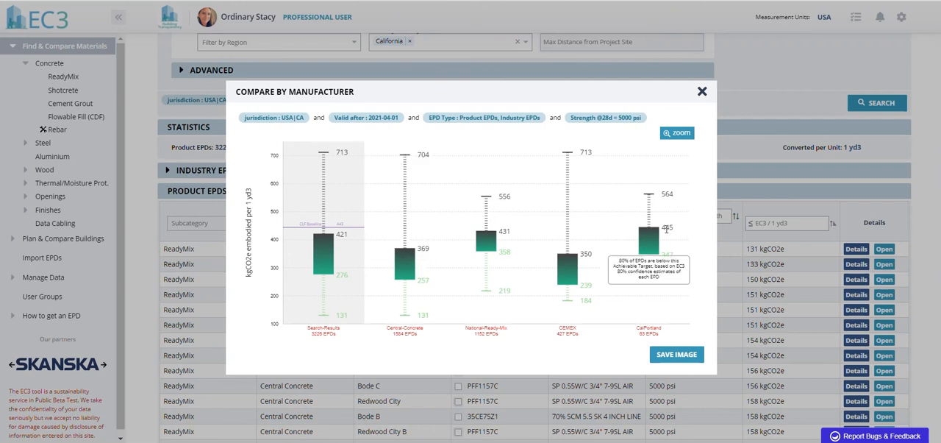
pyautogui.press('Escape')
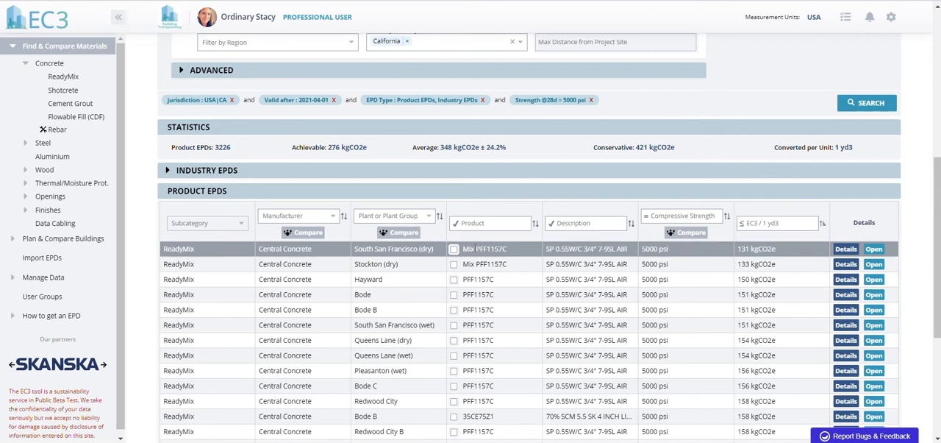
# Filter the product EPDs to the manufacturer Central Concrete
pyautogui.click(314, 217)
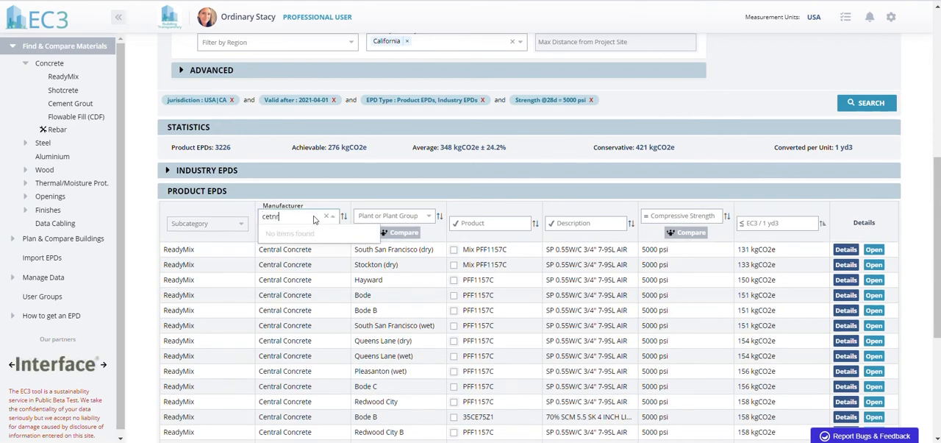
pyautogui.press('BackSpace')
pyautogui.press('BackSpace')
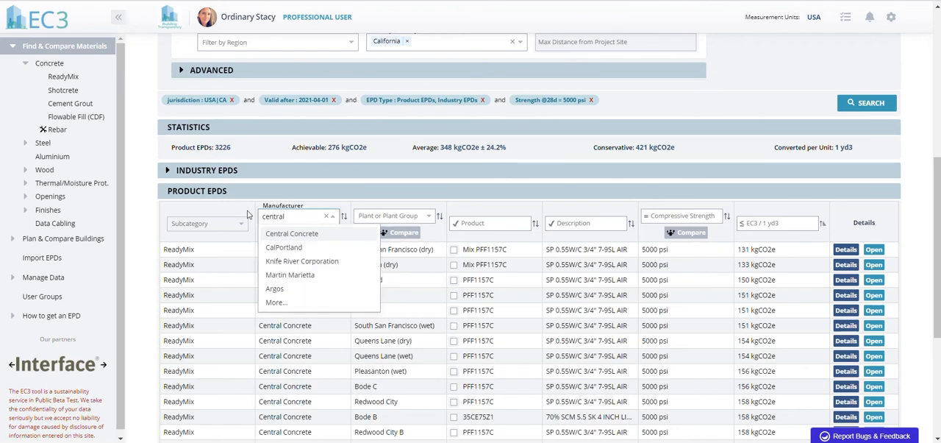
pyautogui.click(284, 233)
pyautogui.click(242, 214)
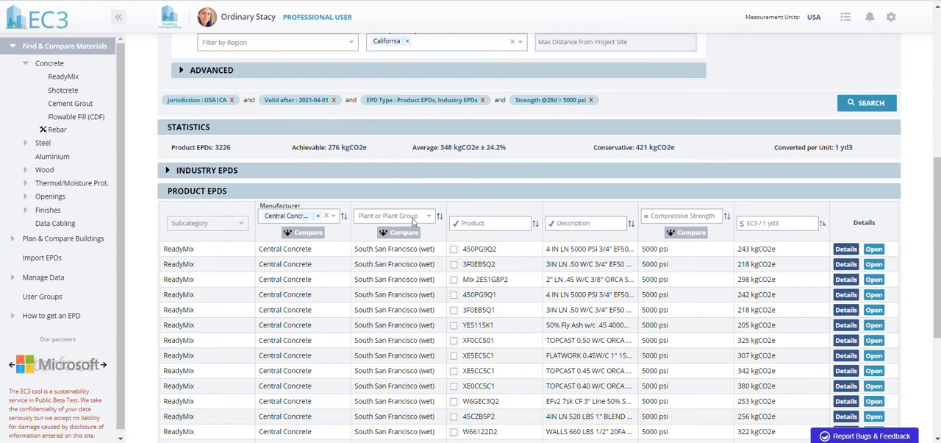
# View the embodied carbon comparison by plant and close the chart
pyautogui.click(401, 233)
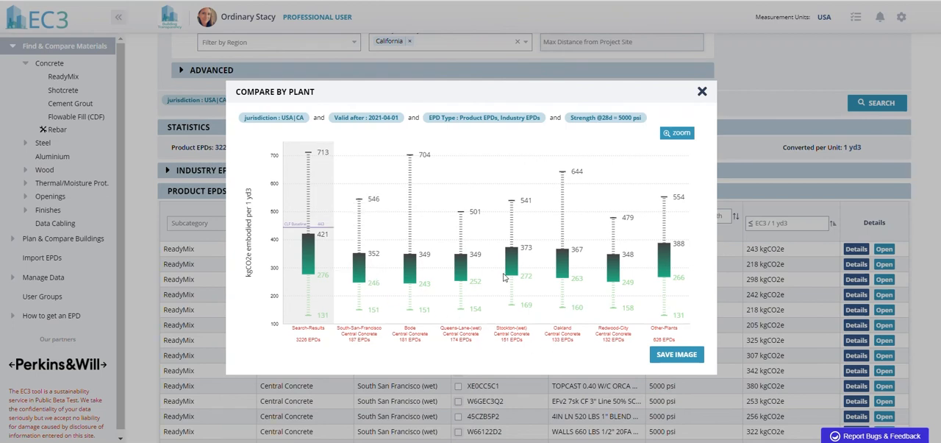
pyautogui.press('Escape')
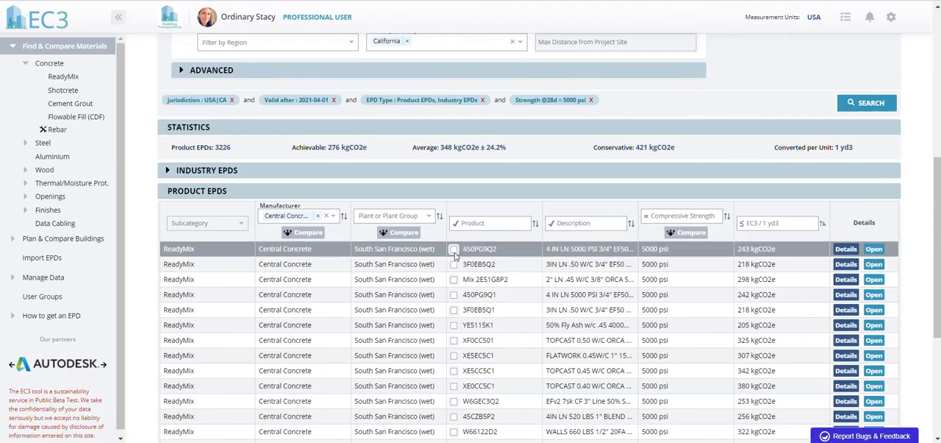
# Select products 450PG9Q2, YE5115K1, W6GEC3Q2 and XE5CC5C1 and compare their embodied carbon with the overall search results
pyautogui.click(454, 249)
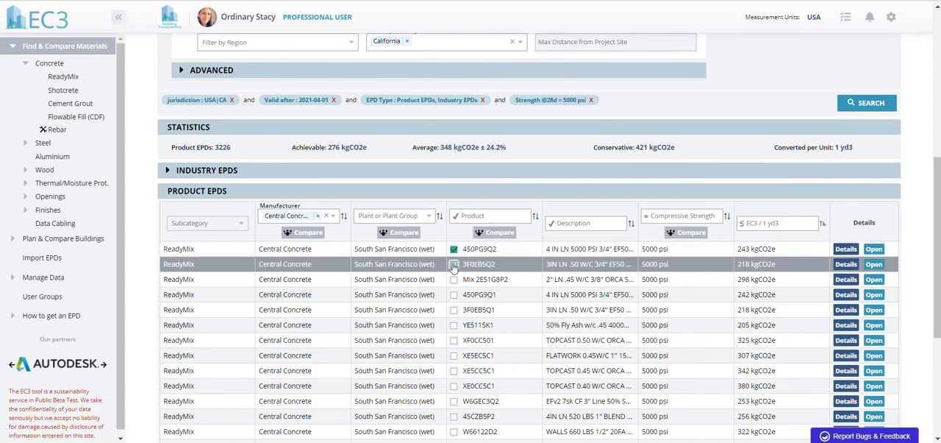
pyautogui.click(454, 324)
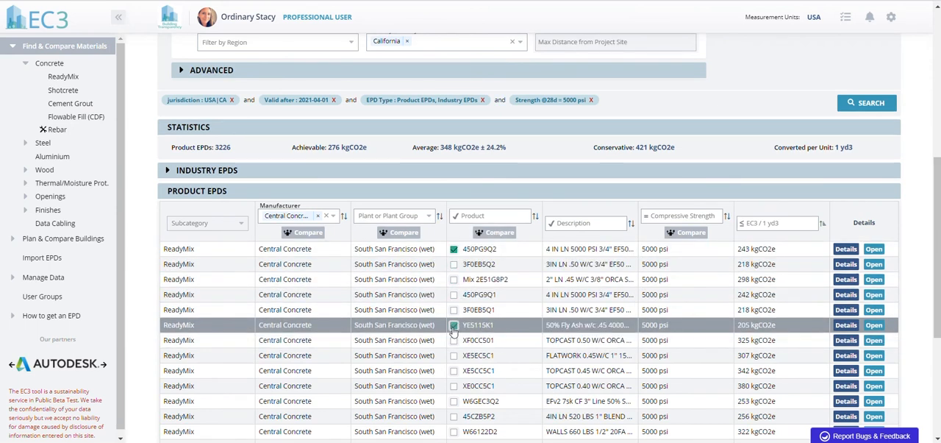
pyautogui.click(453, 400)
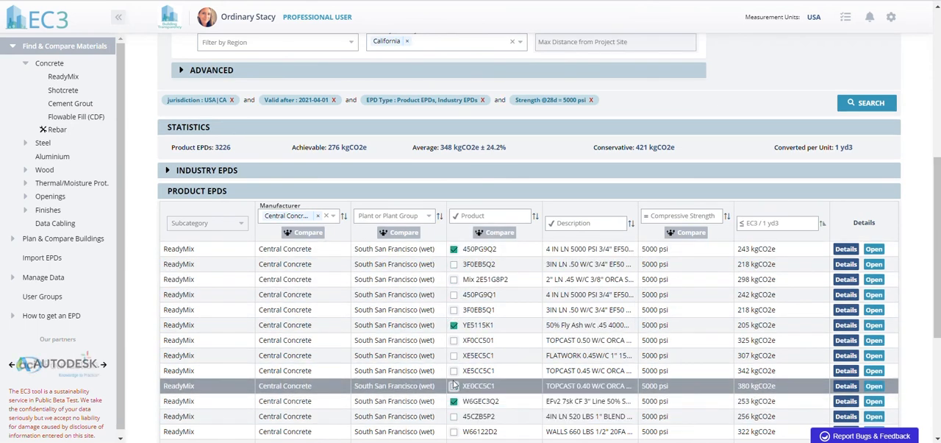
pyautogui.click(454, 370)
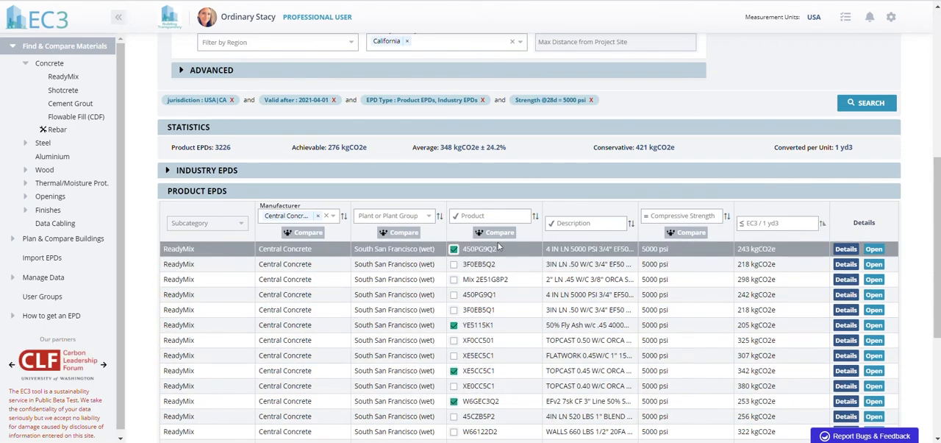
pyautogui.scroll(-1, 494, 239)
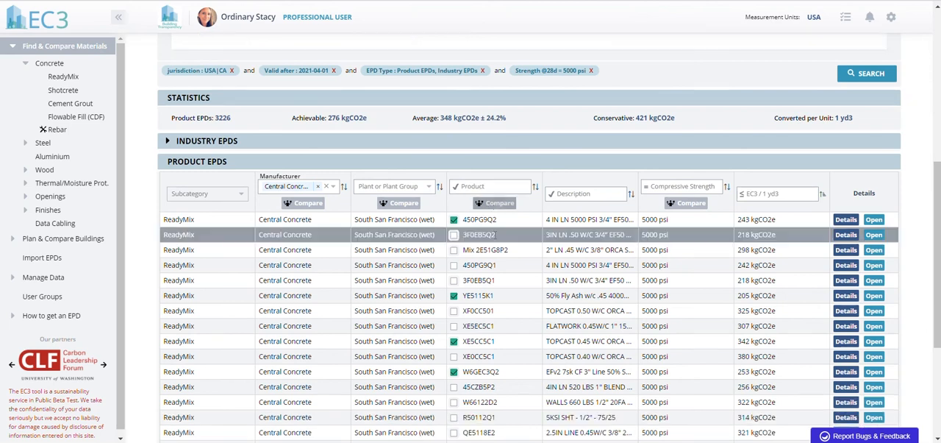
pyautogui.scroll(6, 938, 287)
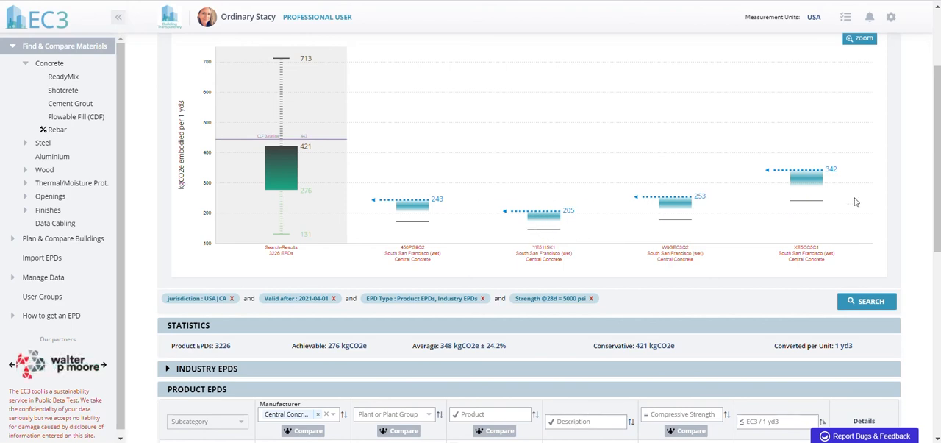
# Deselect all four compared products in the product EPD list
pyautogui.scroll(-3, 855, 201)
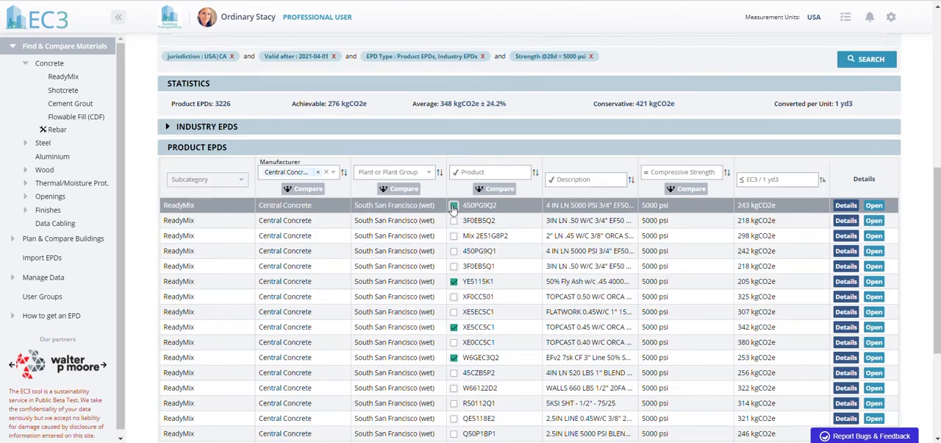
pyautogui.click(454, 281)
pyautogui.click(453, 327)
pyautogui.click(453, 357)
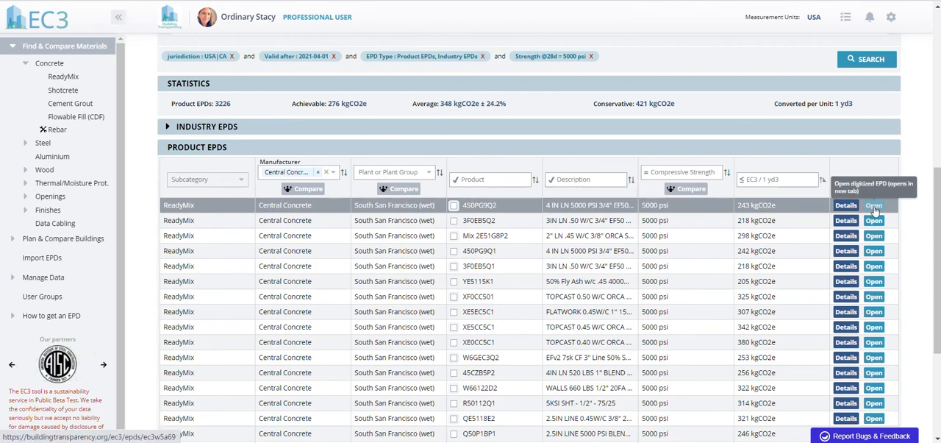
# Expand the details of product 450PG9Q2 and examine its GWP figures and embodied carbon boxplot
pyautogui.click(845, 205)
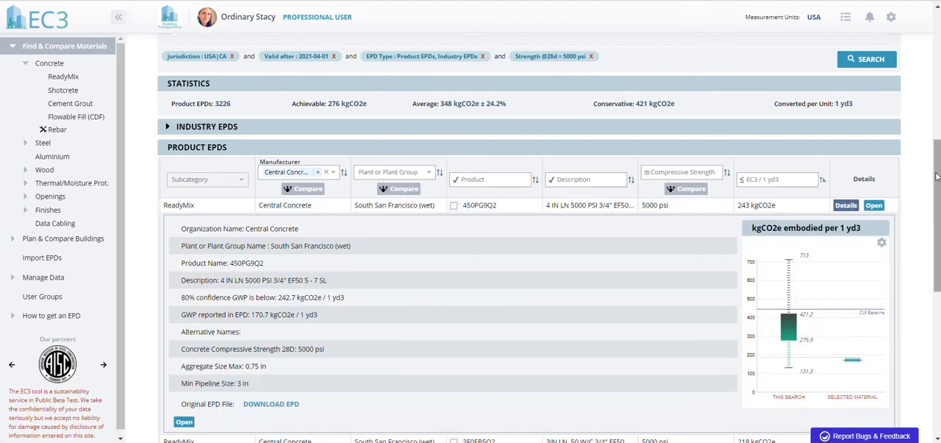
pyautogui.moveTo(937, 177); pyautogui.dragTo(935, 200)
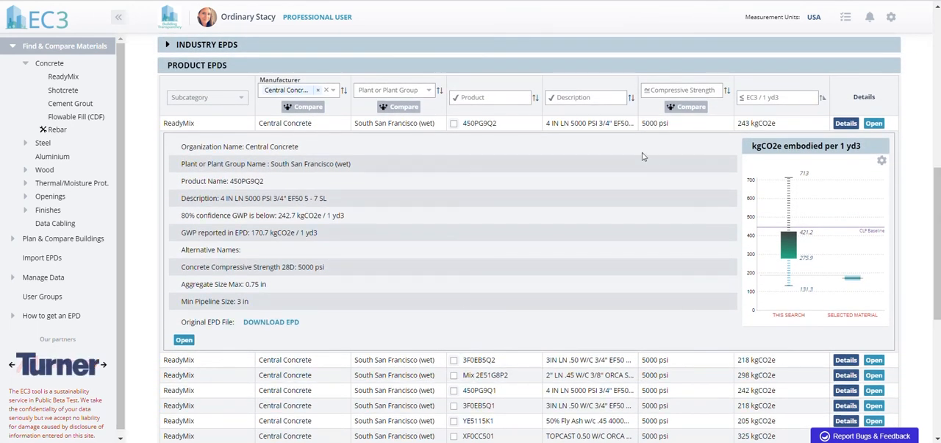
pyautogui.moveTo(793, 253)
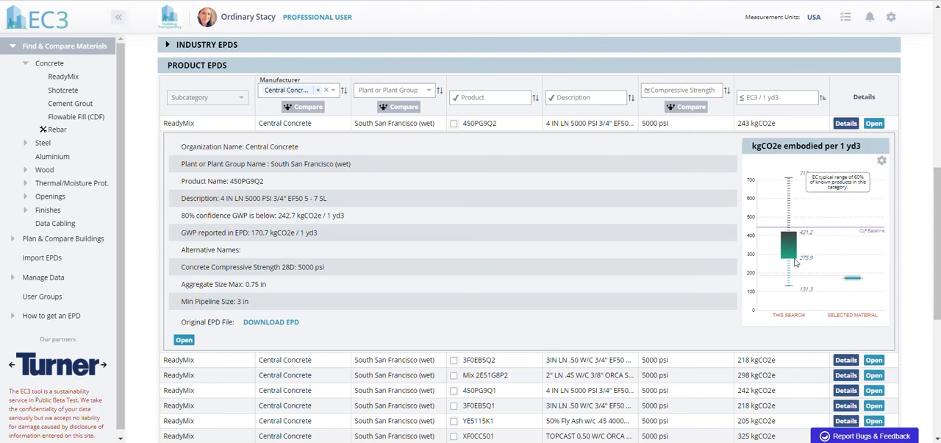
# Open the digitized EPD of product 450PG9Q2 and review its uncertainty factors, product category rules, verification and plant information
pyautogui.click(874, 123)
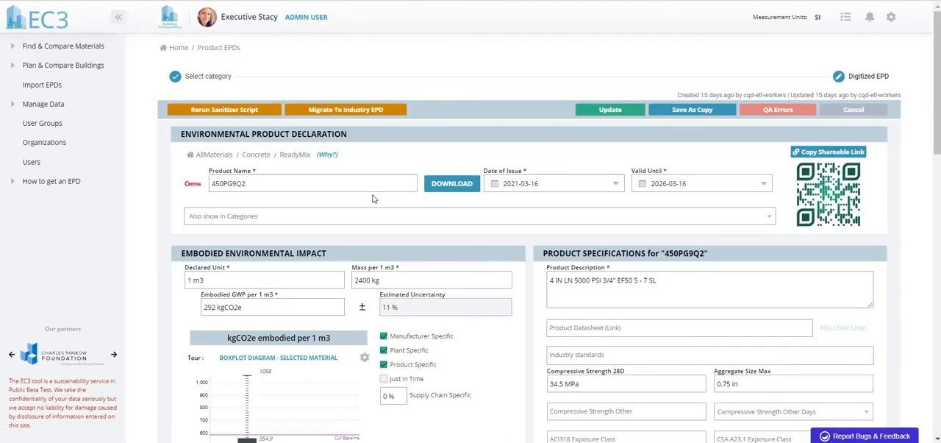
pyautogui.scroll(-5, 830, 91)
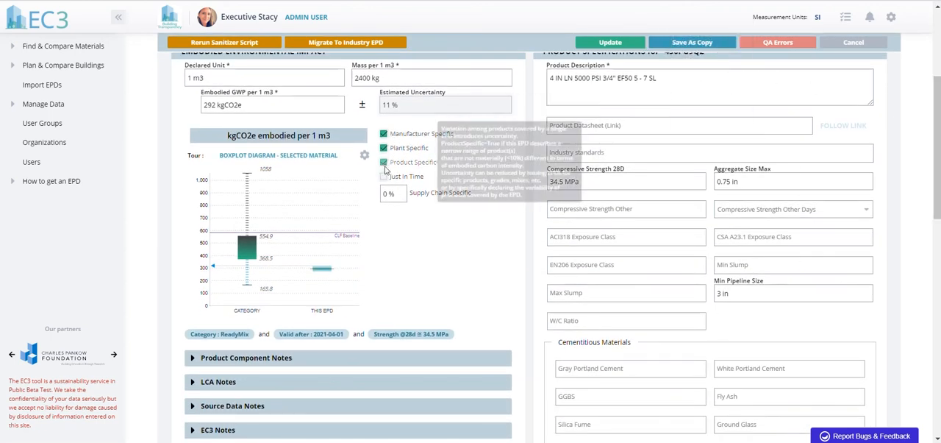
pyautogui.moveTo(400, 192)
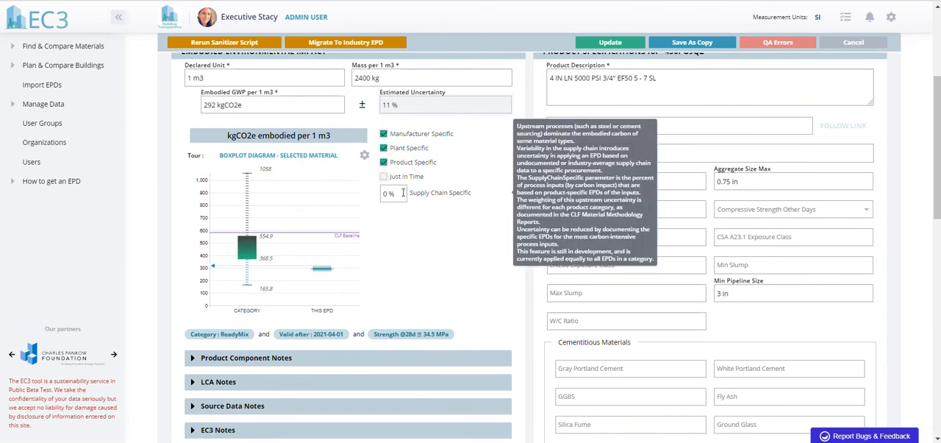
pyautogui.moveTo(937, 127); pyautogui.dragTo(940, 294)
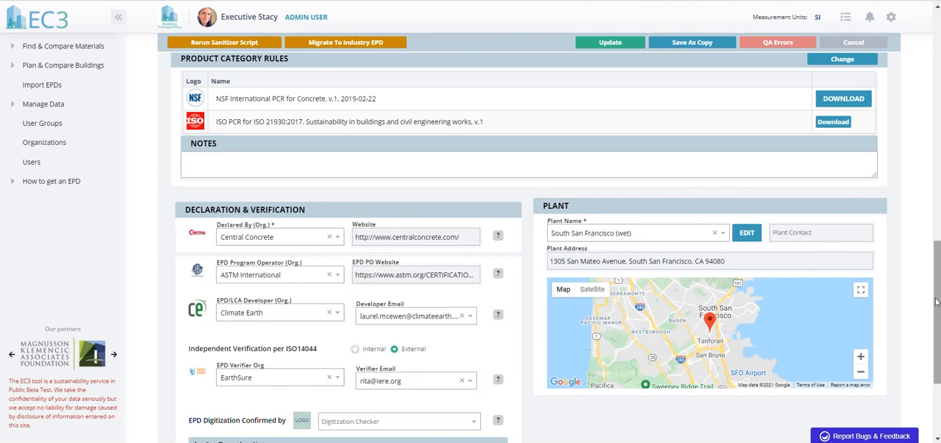
# Start a new material search in the Carpet category under Finishes and proceed to its performance specifications
pyautogui.moveTo(939, 304); pyautogui.dragTo(928, 89)
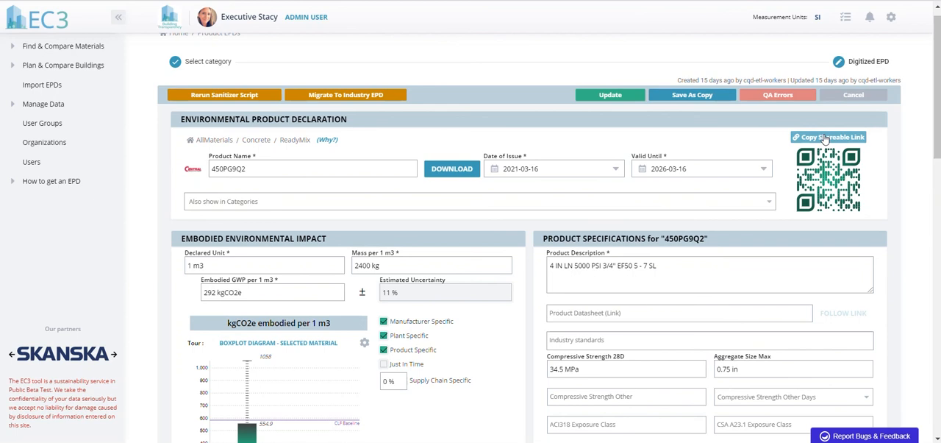
pyautogui.scroll(1, 937, 109)
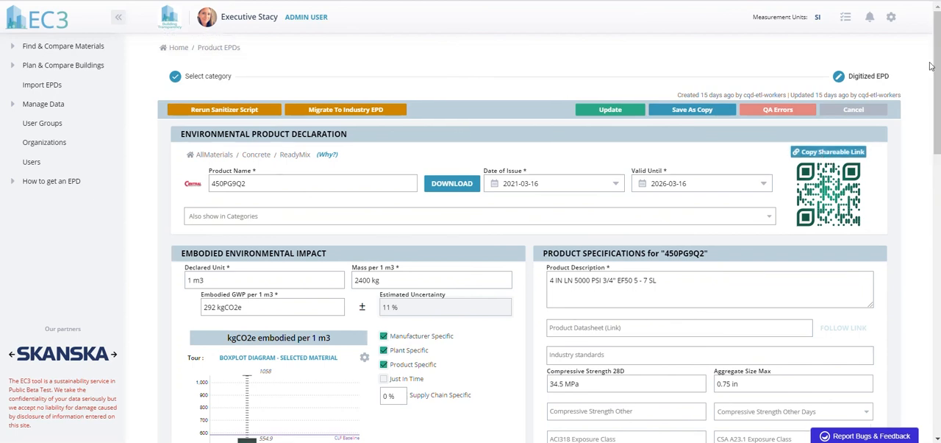
pyautogui.click(12, 48)
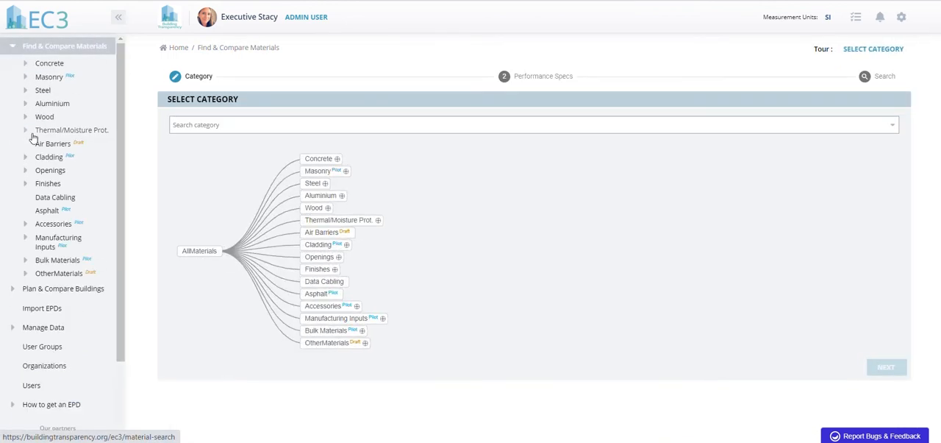
pyautogui.click(28, 186)
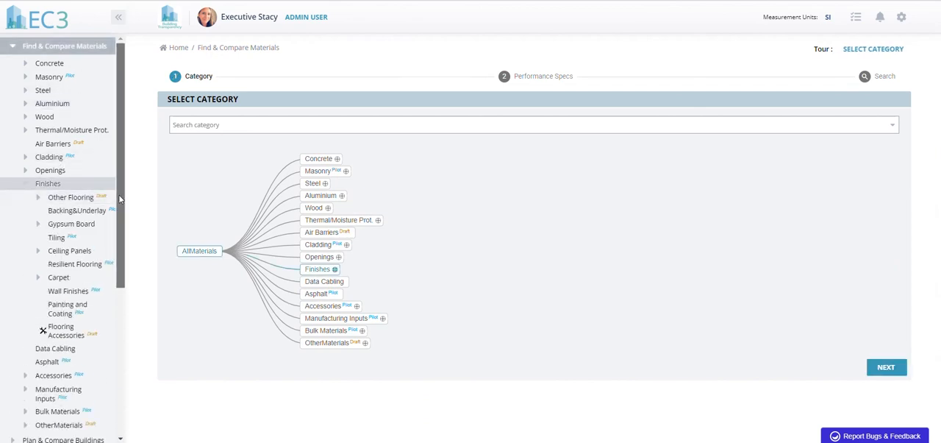
pyautogui.moveTo(120, 198); pyautogui.dragTo(119, 245)
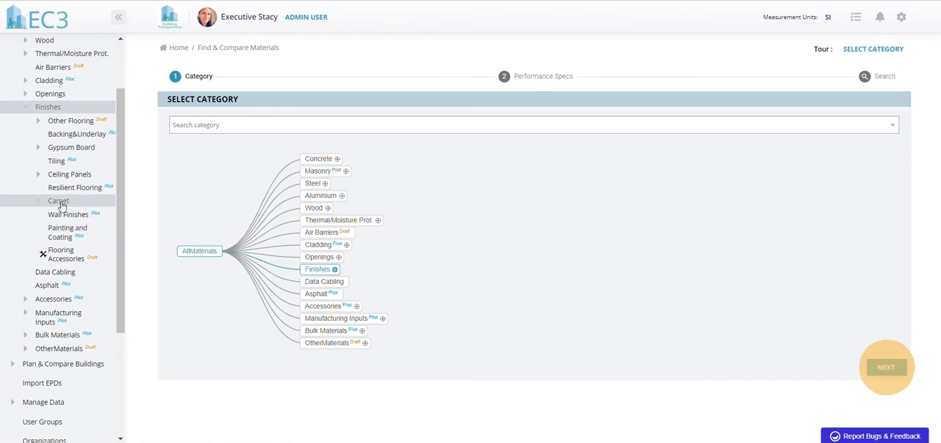
pyautogui.click(60, 201)
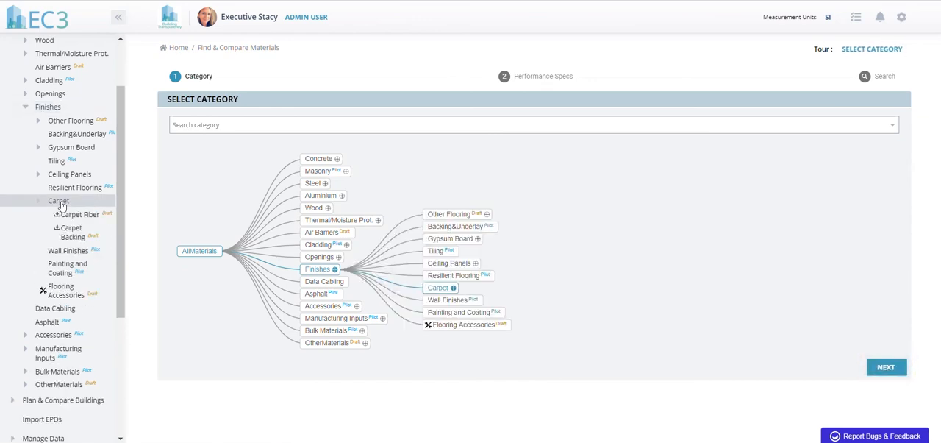
pyautogui.click(885, 366)
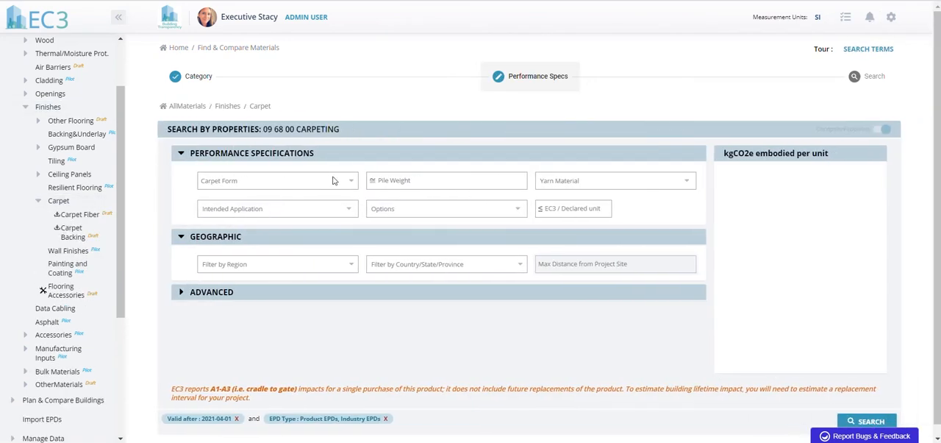
# Set the carpet form to Tiles and the region to USA, and run the carpet search
pyautogui.click(332, 181)
pyautogui.click(220, 200)
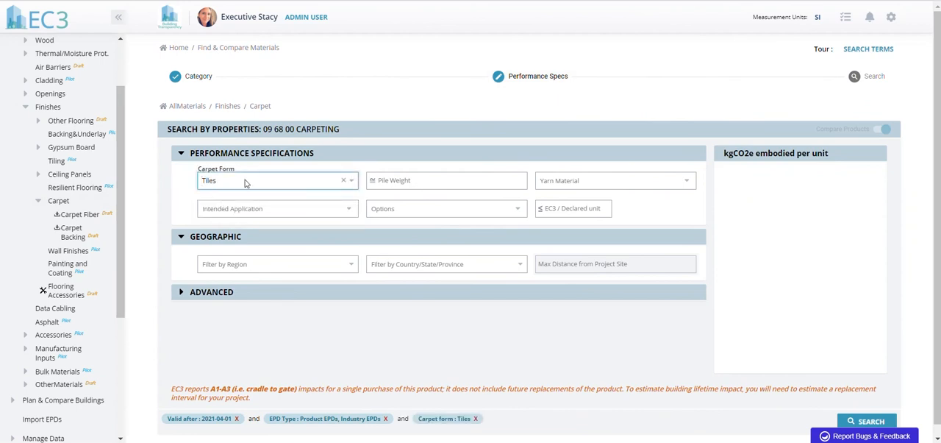
pyautogui.click(298, 268)
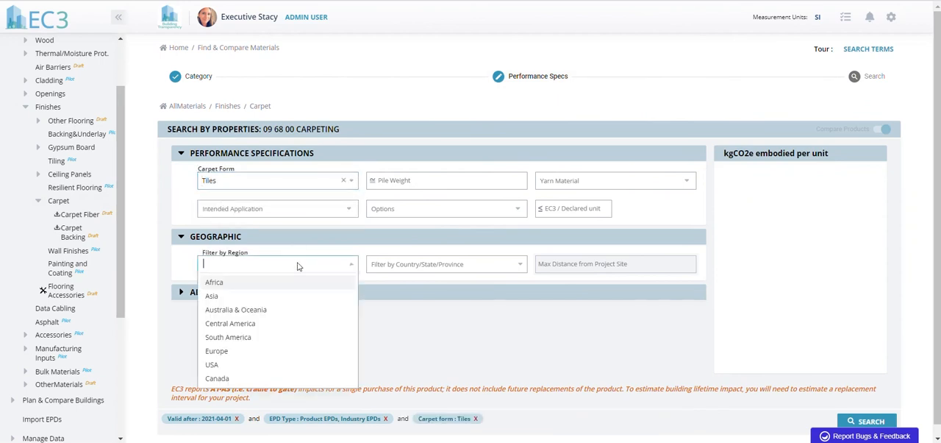
pyautogui.click(269, 364)
pyautogui.click(473, 335)
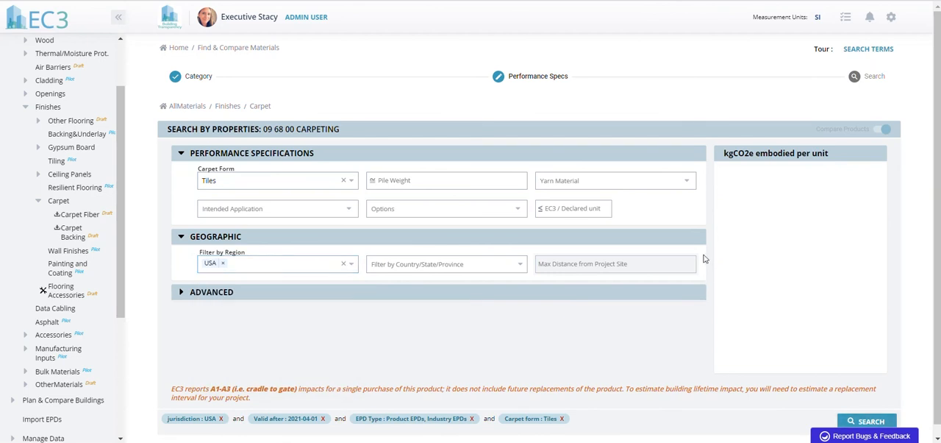
pyautogui.click(679, 184)
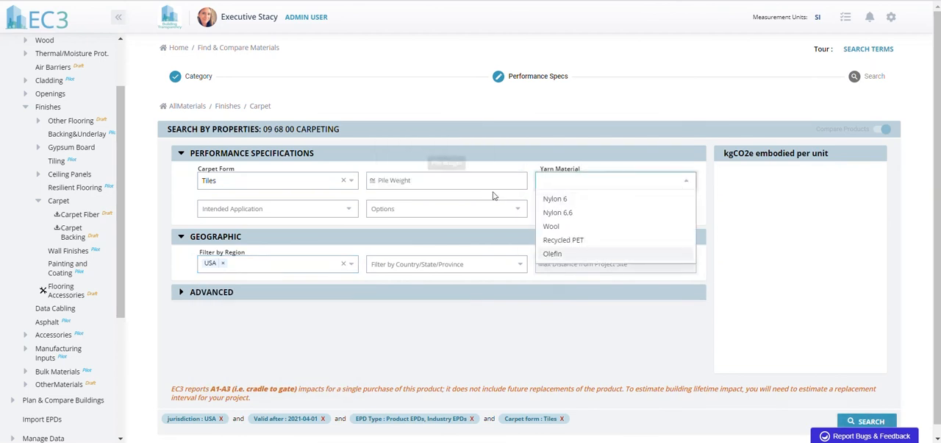
pyautogui.click(541, 360)
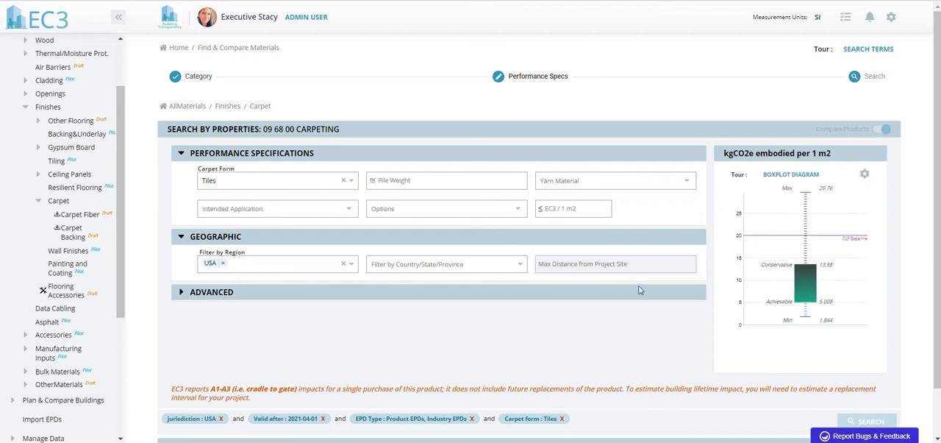
# Compare the embodied carbon of the carpet tile results by manufacturer, then close the comparison
pyautogui.moveTo(938, 100); pyautogui.dragTo(940, 238)
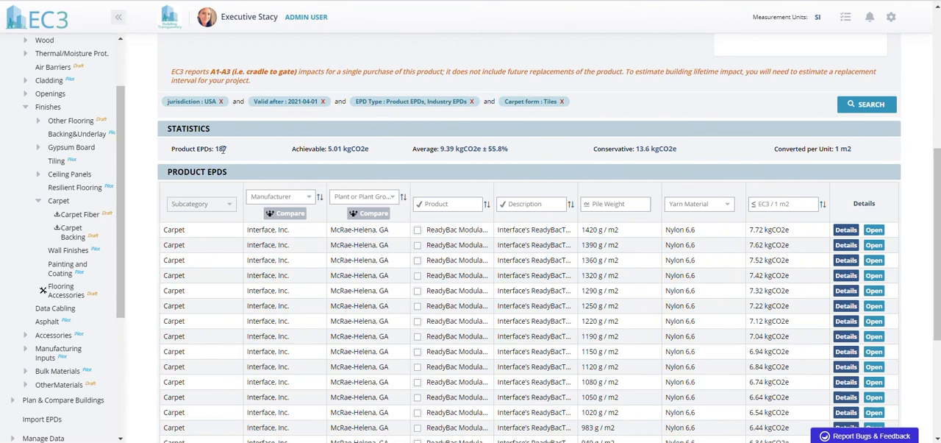
pyautogui.click(291, 213)
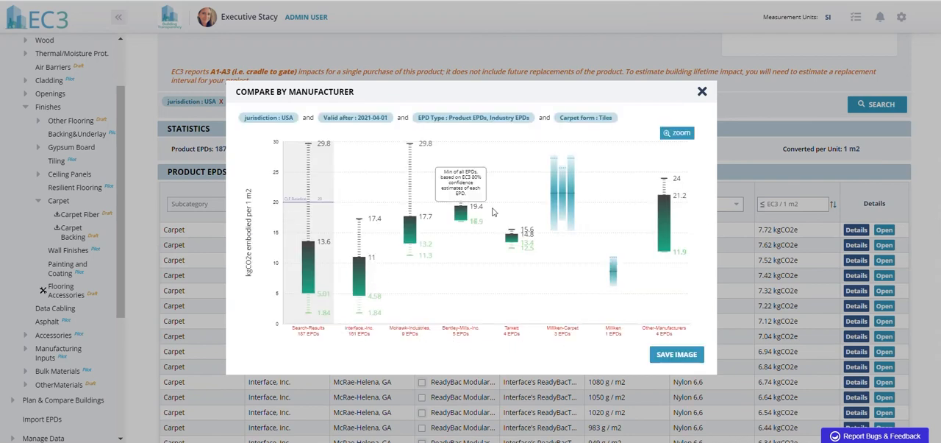
pyautogui.click(702, 93)
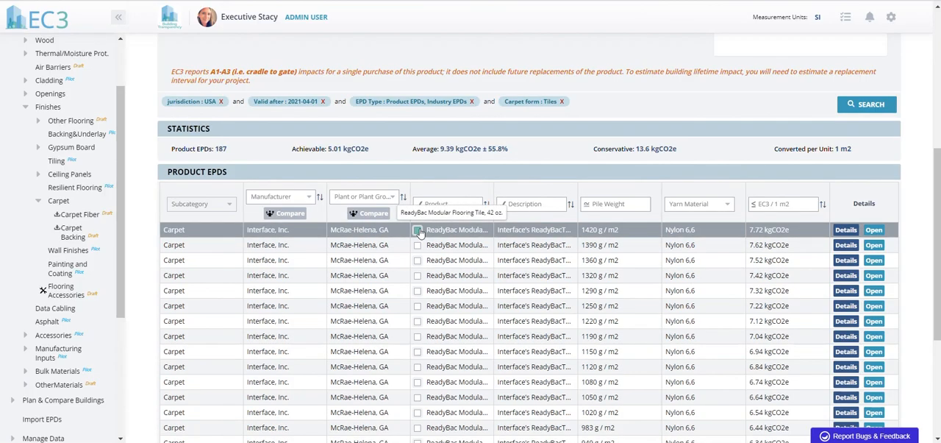
# Select the ReadyBac Modular Flooring Tile, 42 oz, then filter by Mohawk Industries, Inc and select its woven broadloom carpet
pyautogui.click(417, 230)
pyautogui.click(266, 197)
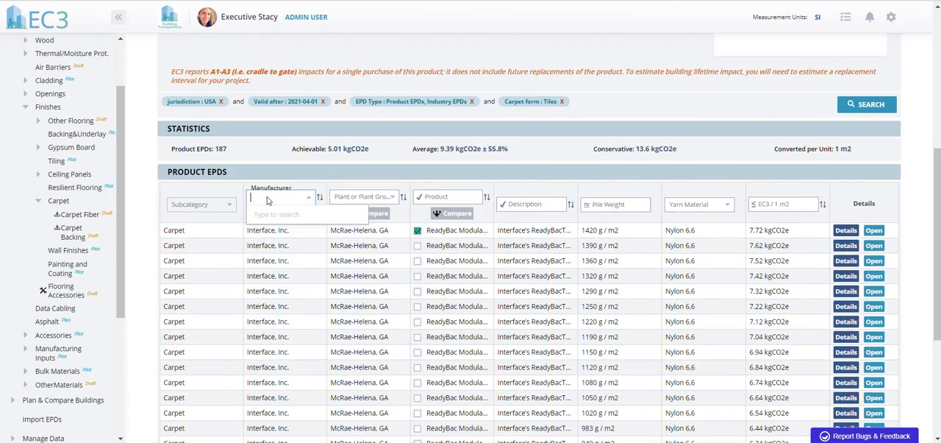
pyautogui.write('mohaw')
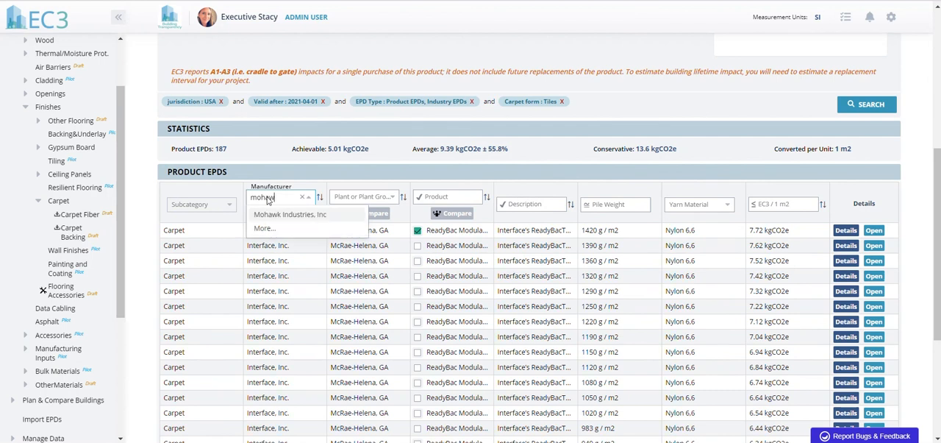
pyautogui.click(276, 218)
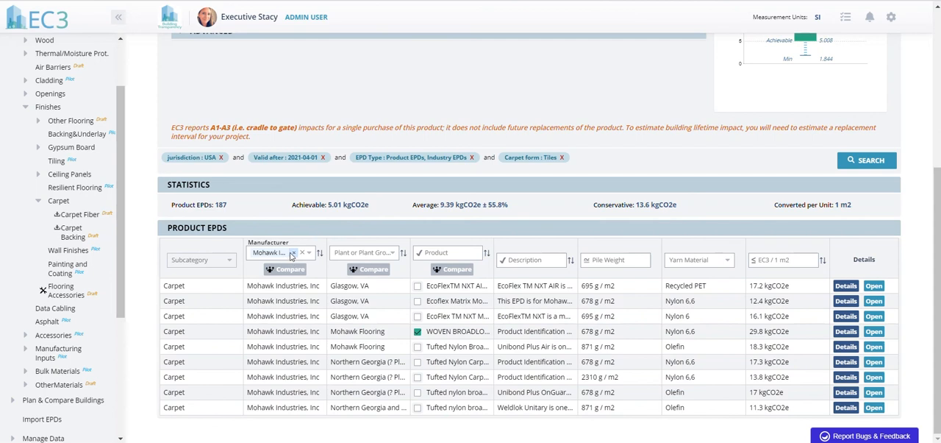
# Replace the manufacturer filter with Shaw Contract, select Ecoworx, and compare the embodied carbon of the three selected carpet products
pyautogui.click(292, 255)
pyautogui.write('shaw')
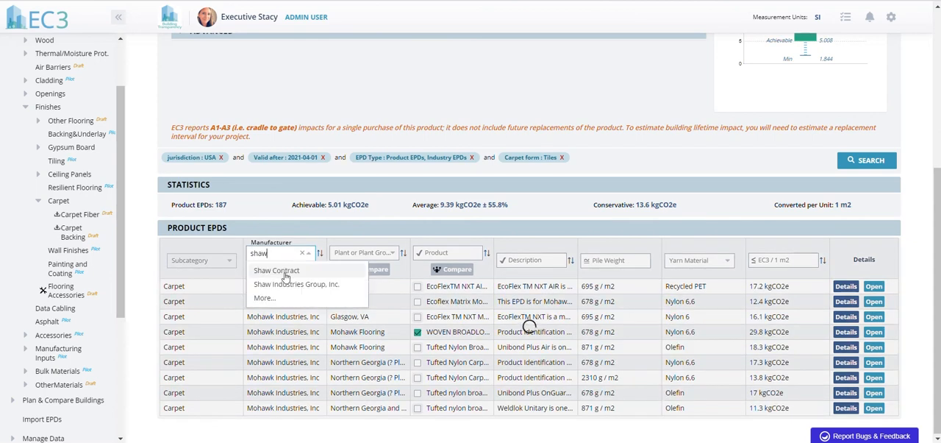
pyautogui.click(285, 269)
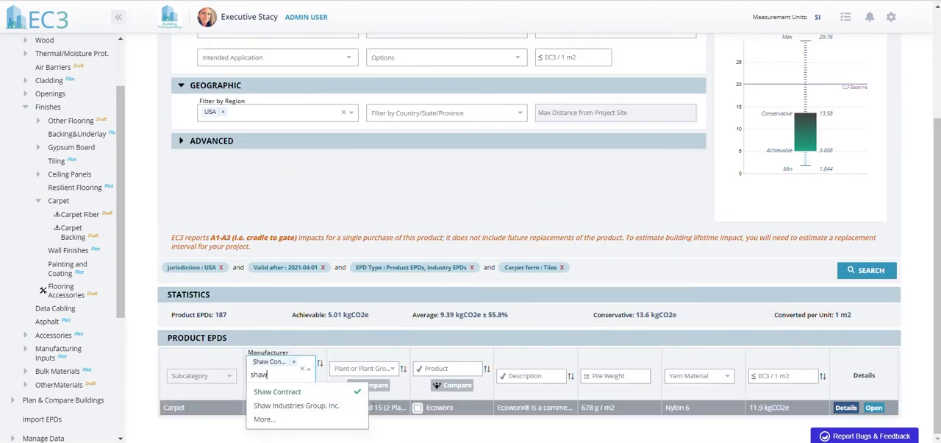
pyautogui.click(418, 408)
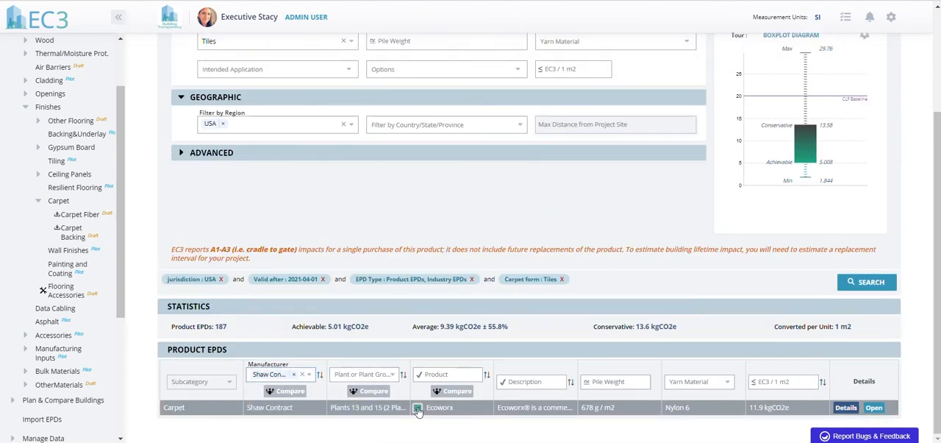
pyautogui.click(456, 391)
pyautogui.moveTo(938, 345); pyautogui.dragTo(937, 314)
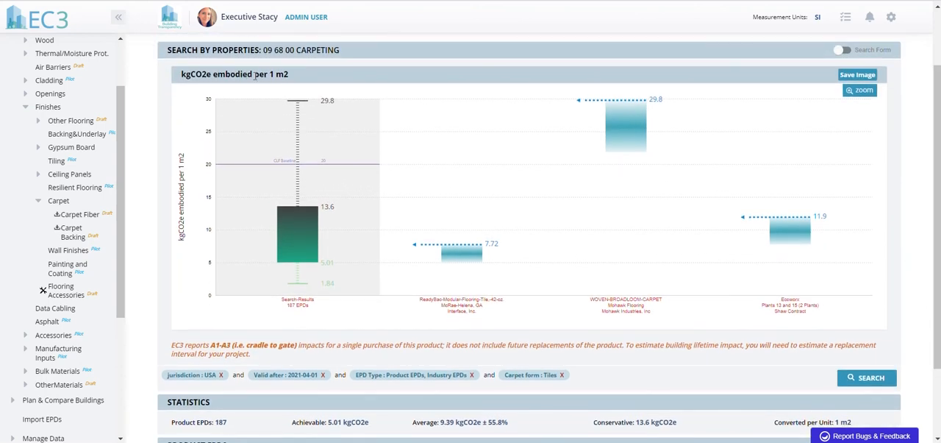
# Switch to the Building Transparency website and look through the documents offered in its resources
pyautogui.click(66, 22)
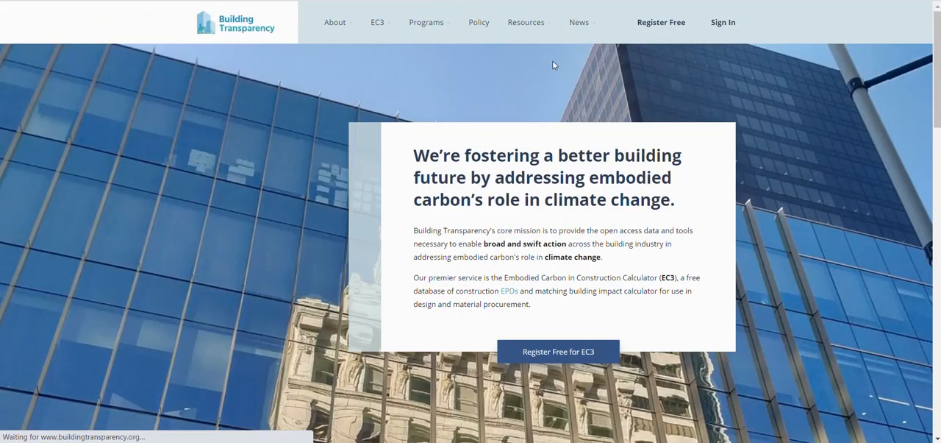
pyautogui.moveTo(523, 23)
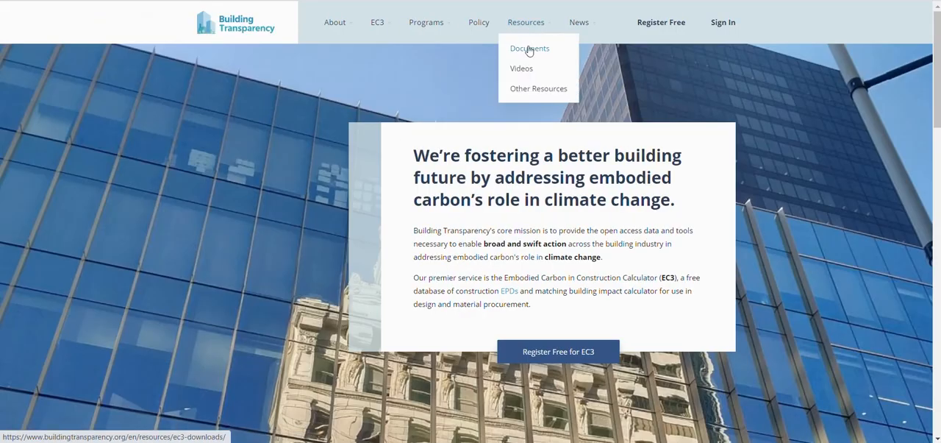
pyautogui.click(529, 49)
pyautogui.scroll(-2, 625, 244)
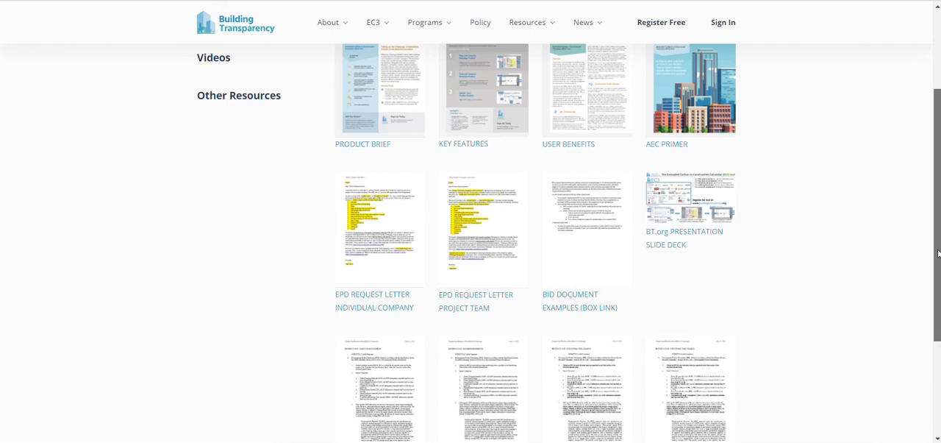
pyautogui.moveTo(937, 253)
pyautogui.mouseDown()
pyautogui.moveTo(939, 299)
pyautogui.moveTo(936, 243)
pyautogui.mouseUp()
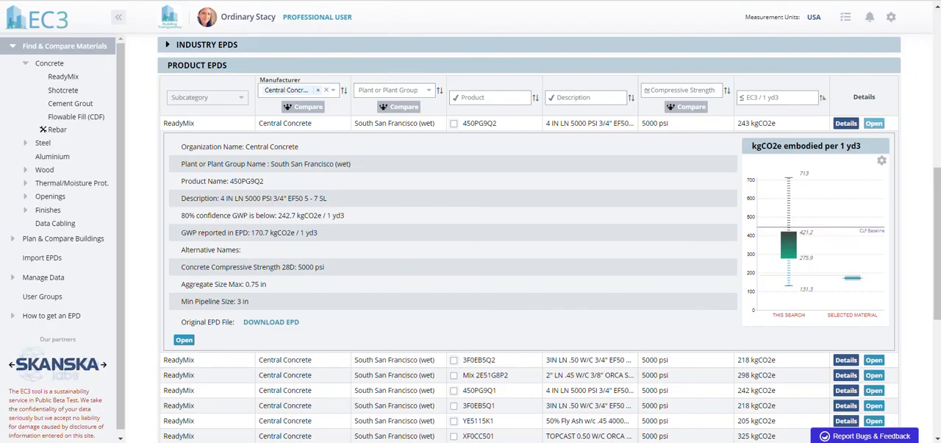
# Return to EC3 and open its home page
pyautogui.click(45, 17)
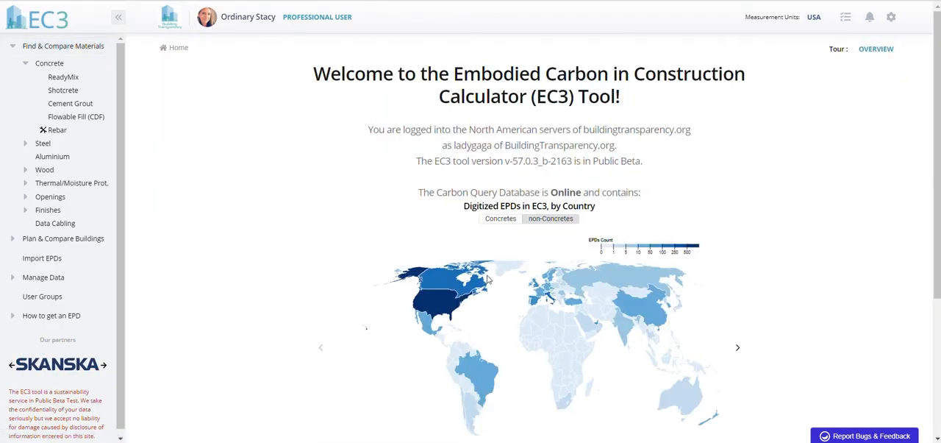